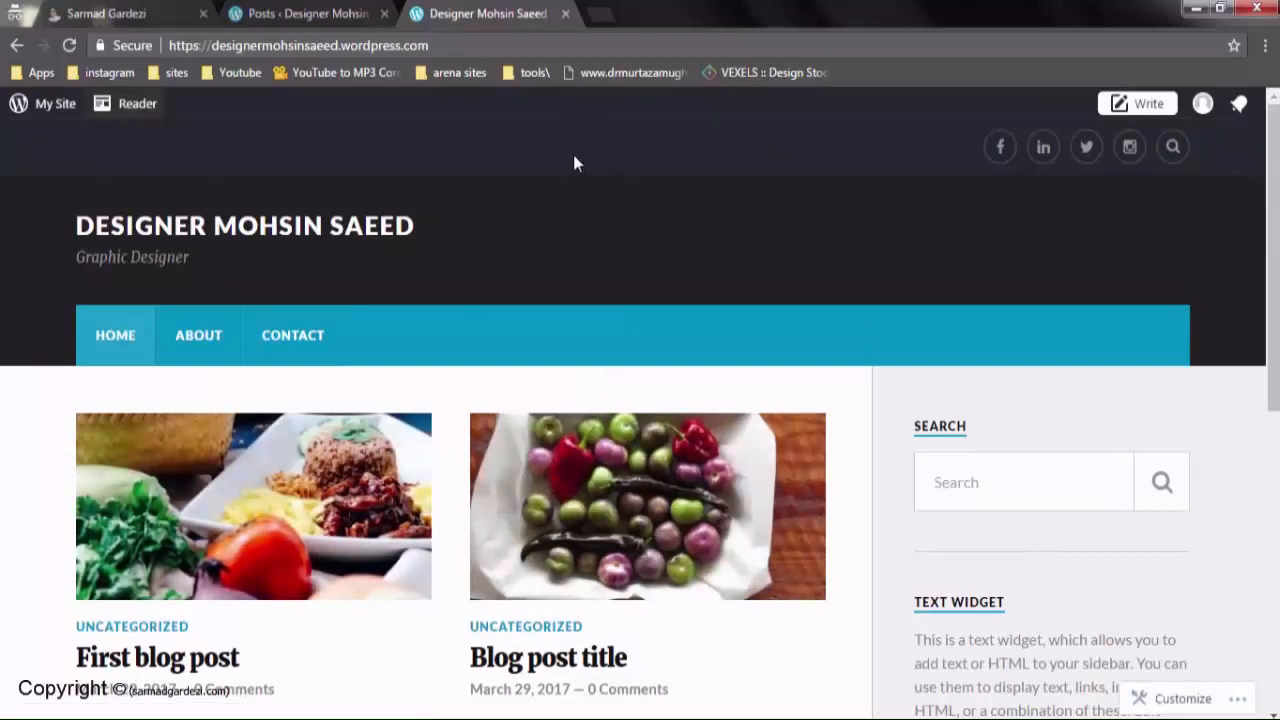
Open a new blank browser tab beside the published WordPress.com blog homepage
left_click(598, 14)
Google the site owner's full name, skim the results, then close that tab
type("de")
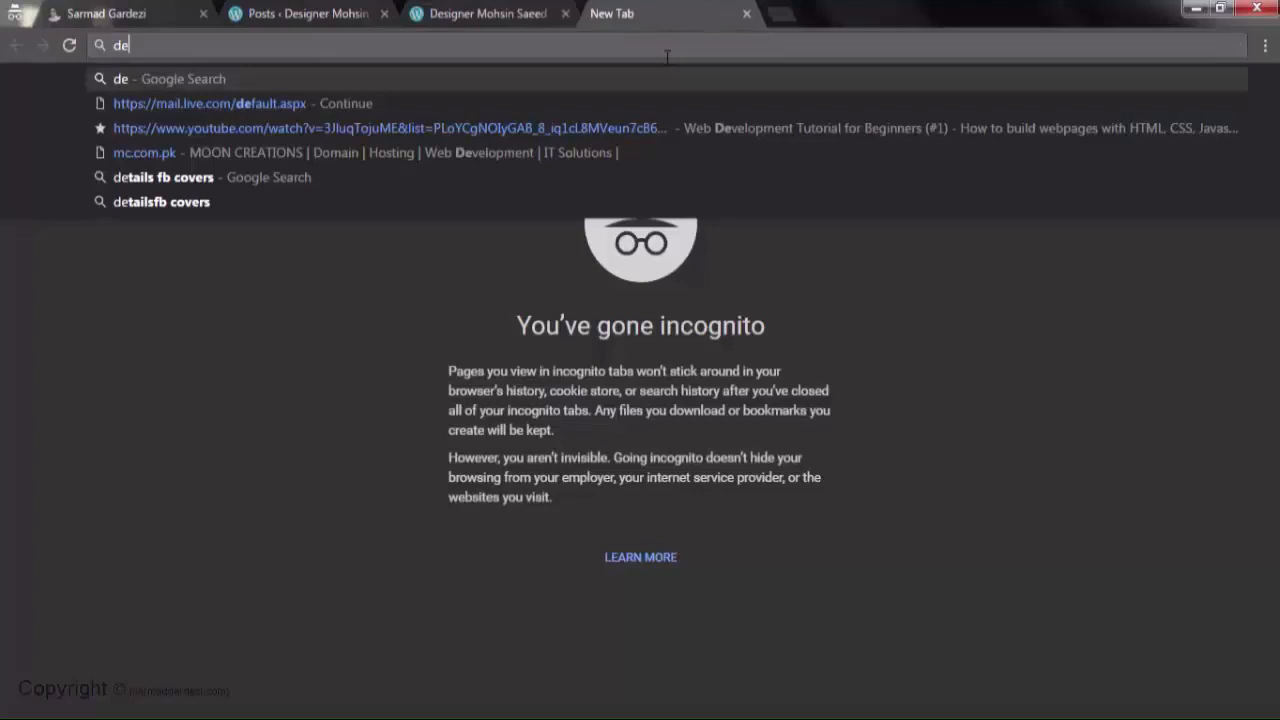
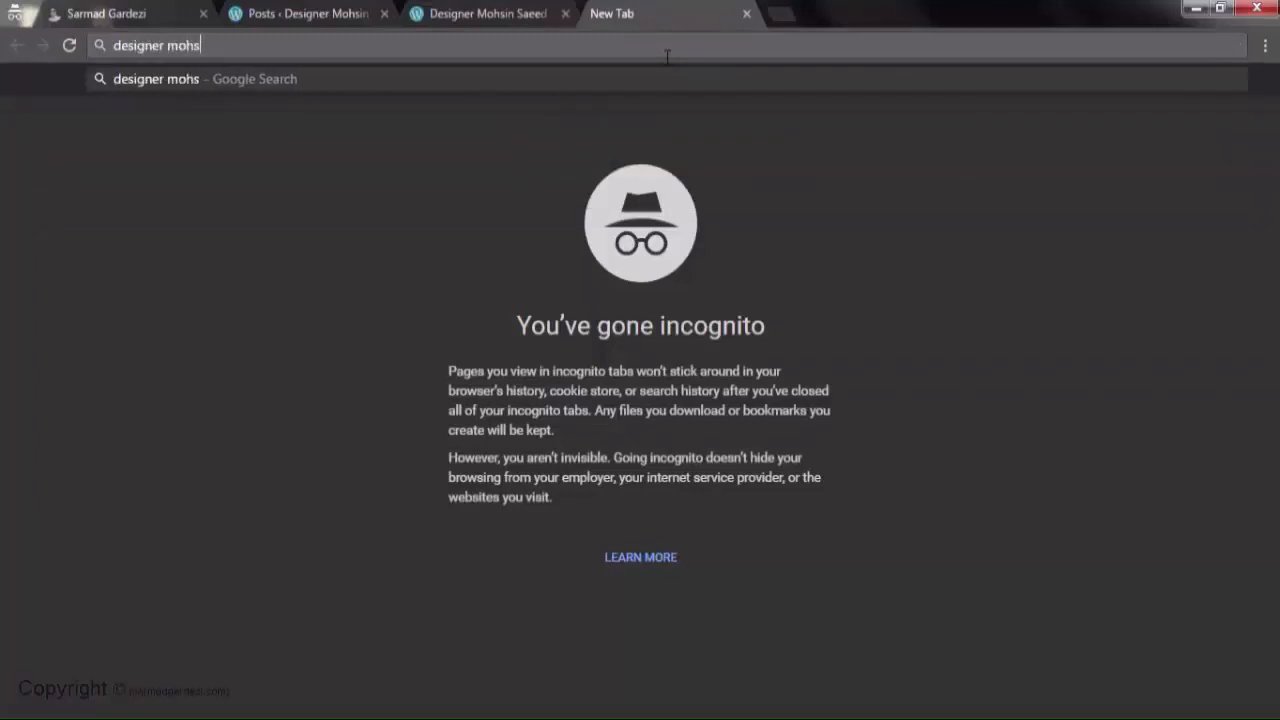
key("Return")
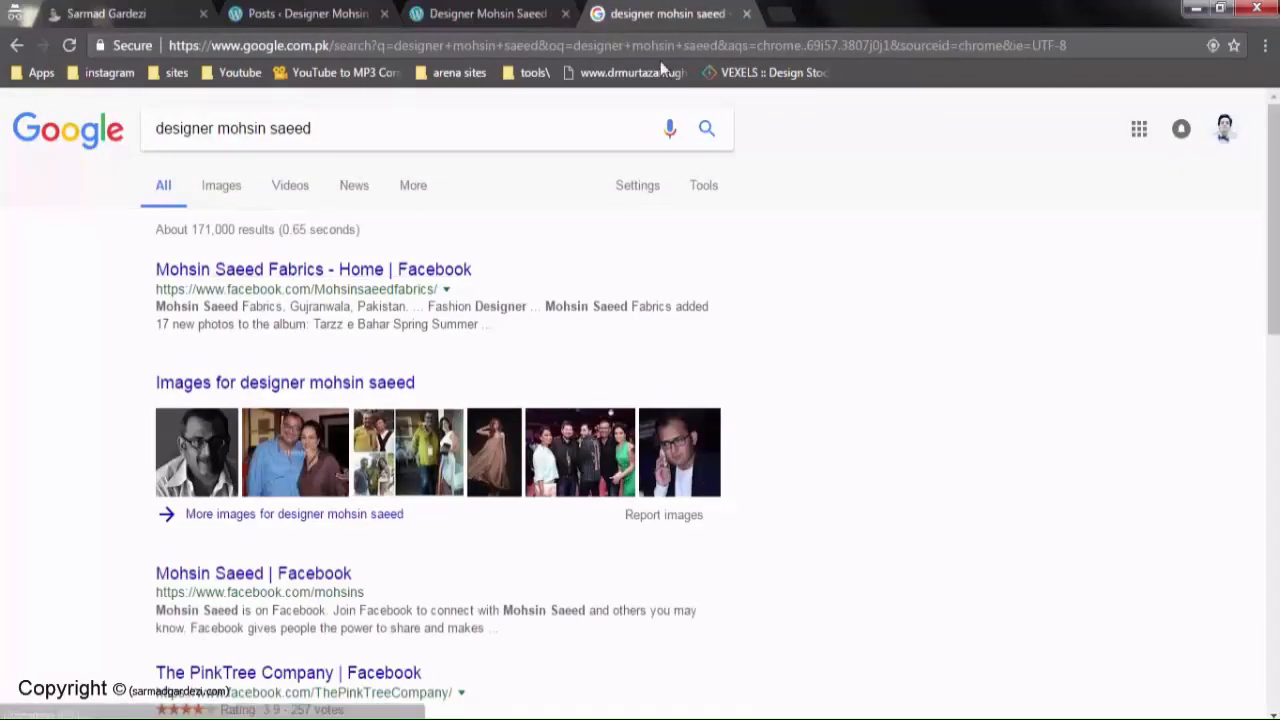
scroll(508, 308, "down", 6)
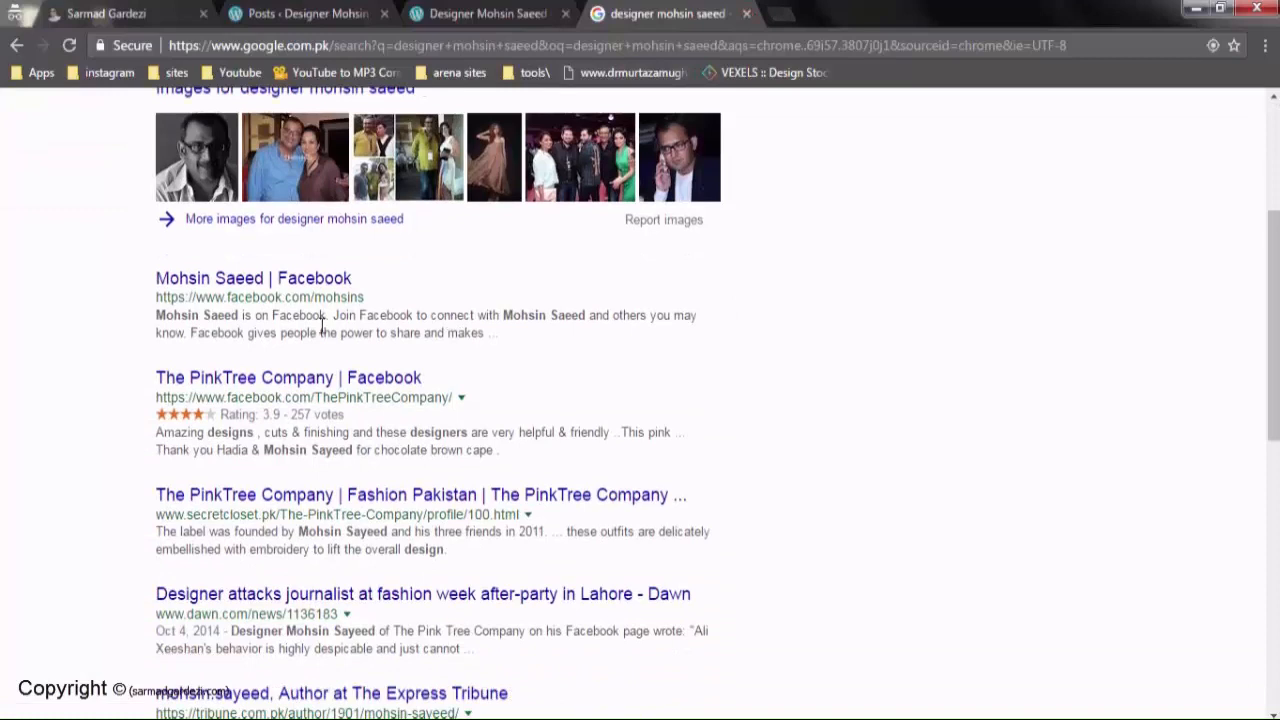
left_click(746, 13)
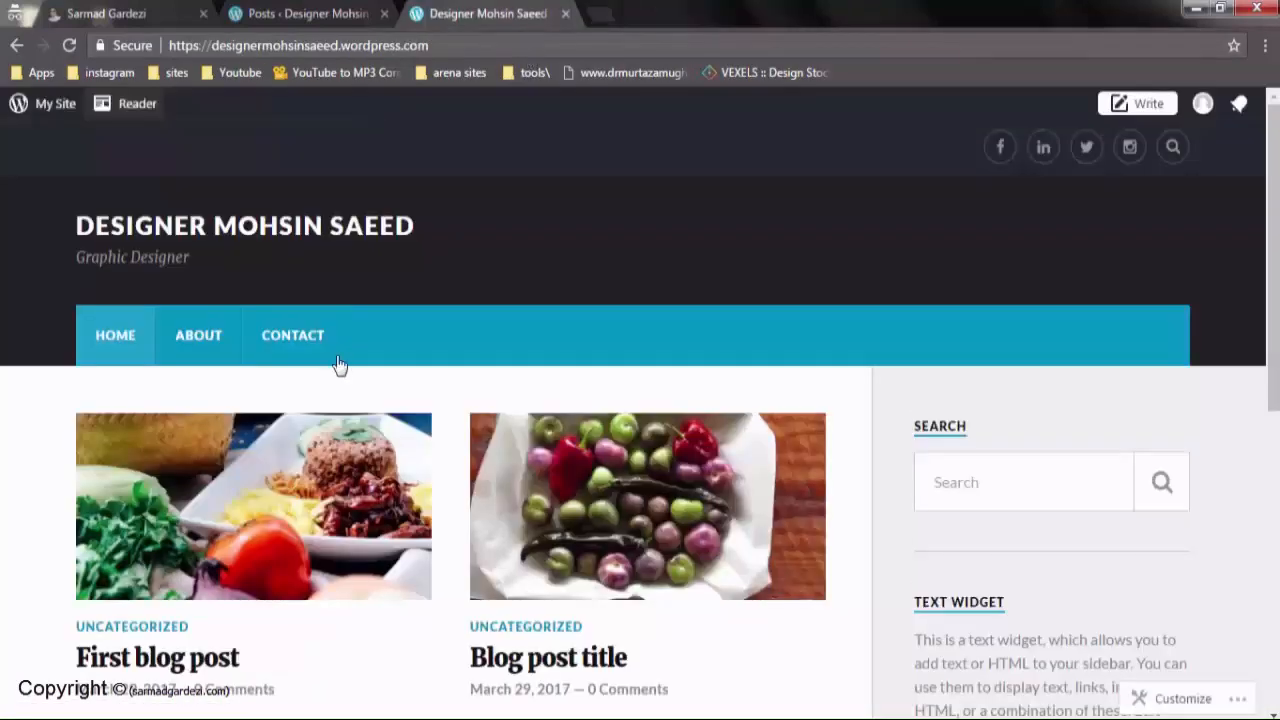
Select all four posts in the Posts admin and bulk-move them to the Trash
left_click(338, 12)
left_click(189, 257)
left_click(225, 221)
left_click(222, 283)
left_click(313, 221)
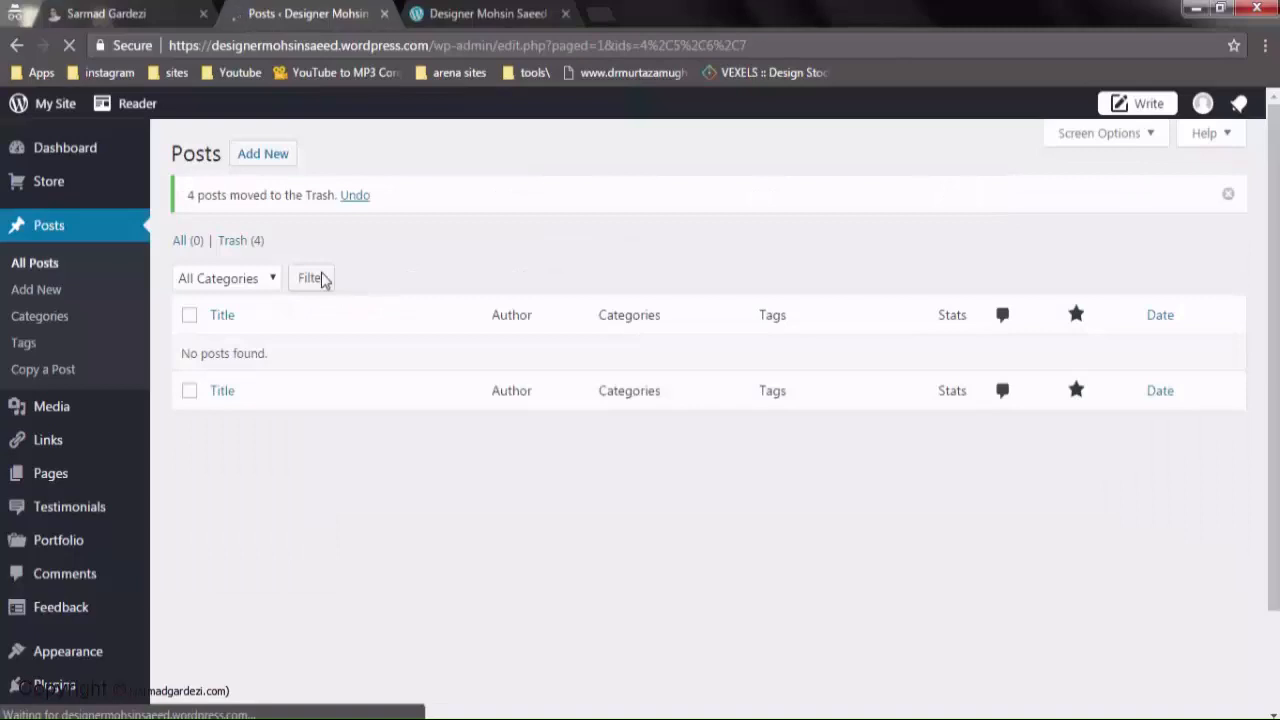
Glance over the profile page, then start a blank Add New post
left_click(112, 10)
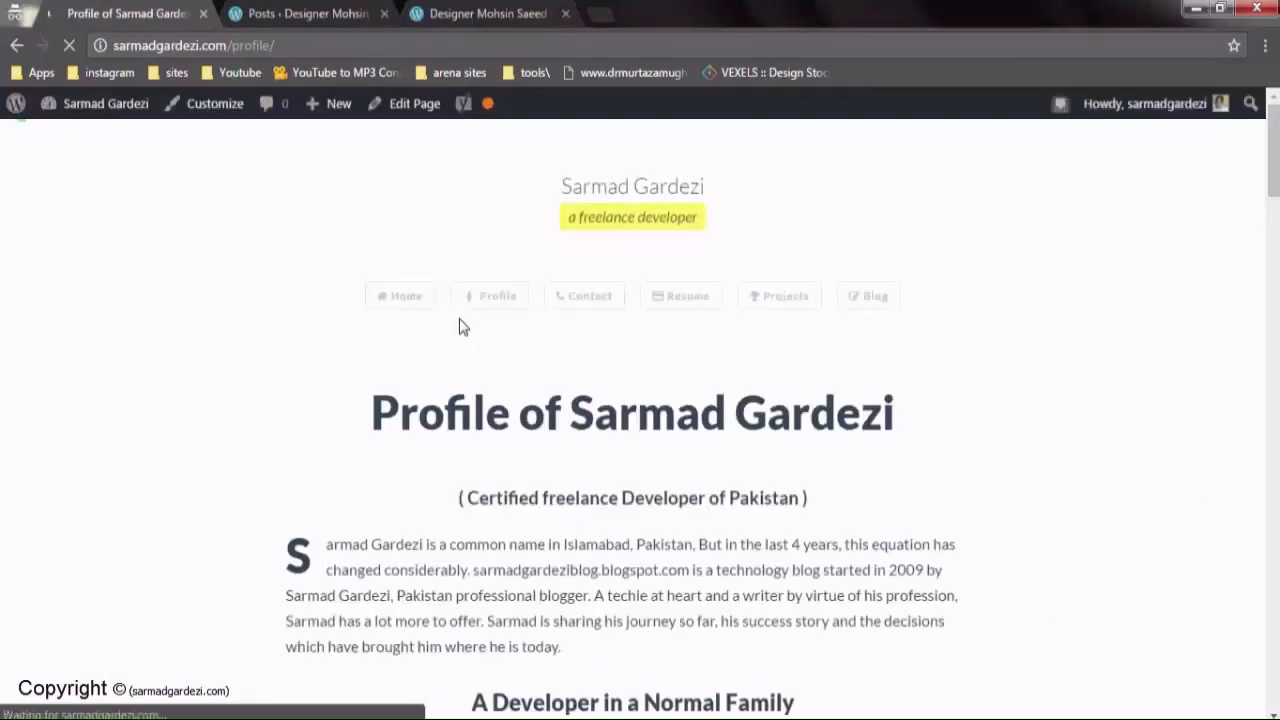
scroll(374, 360, "down", 3)
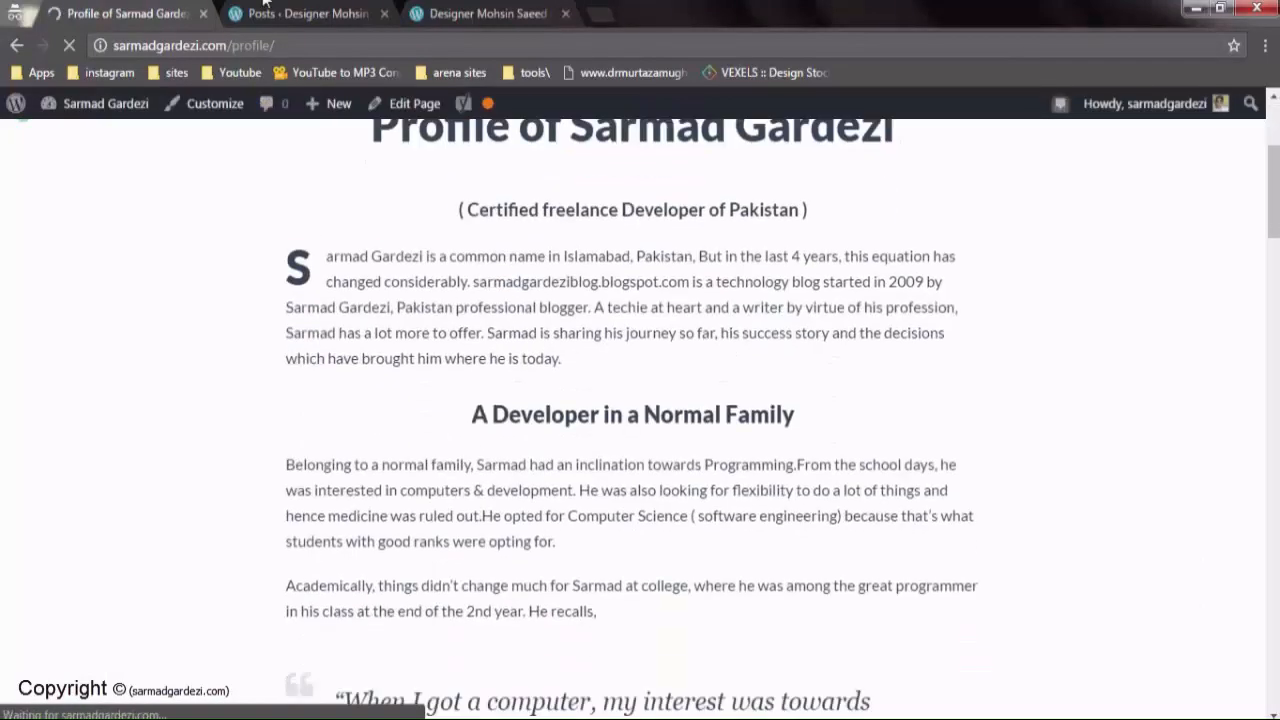
key("ctrl+Tab")
left_click(272, 157)
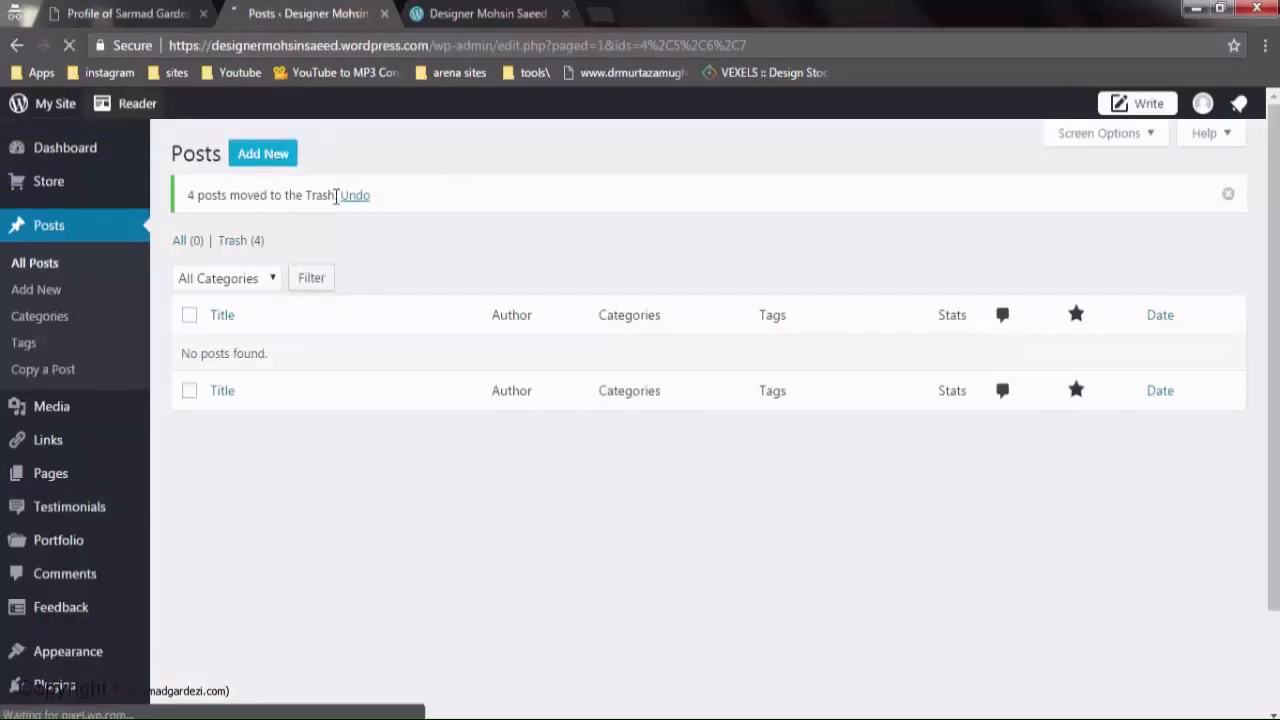
Close the site homepage tab, review the profile page, and return to the new post editor
left_click(512, 10)
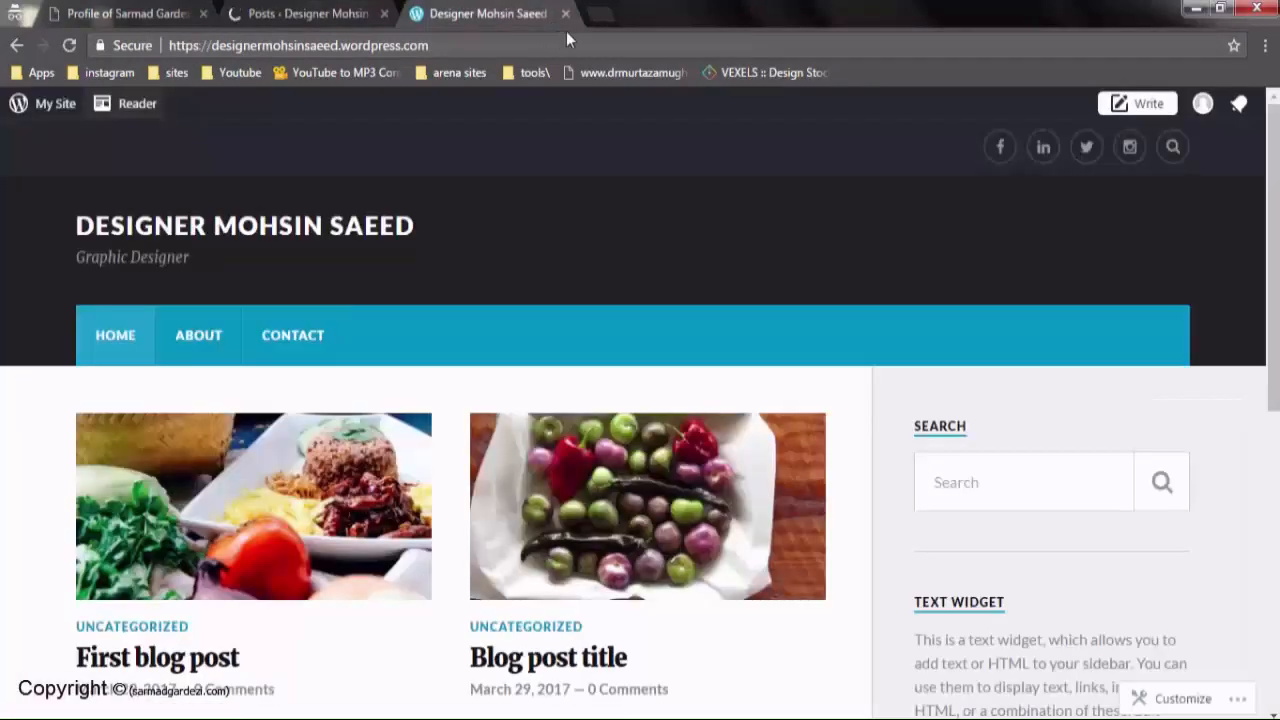
left_click(565, 13)
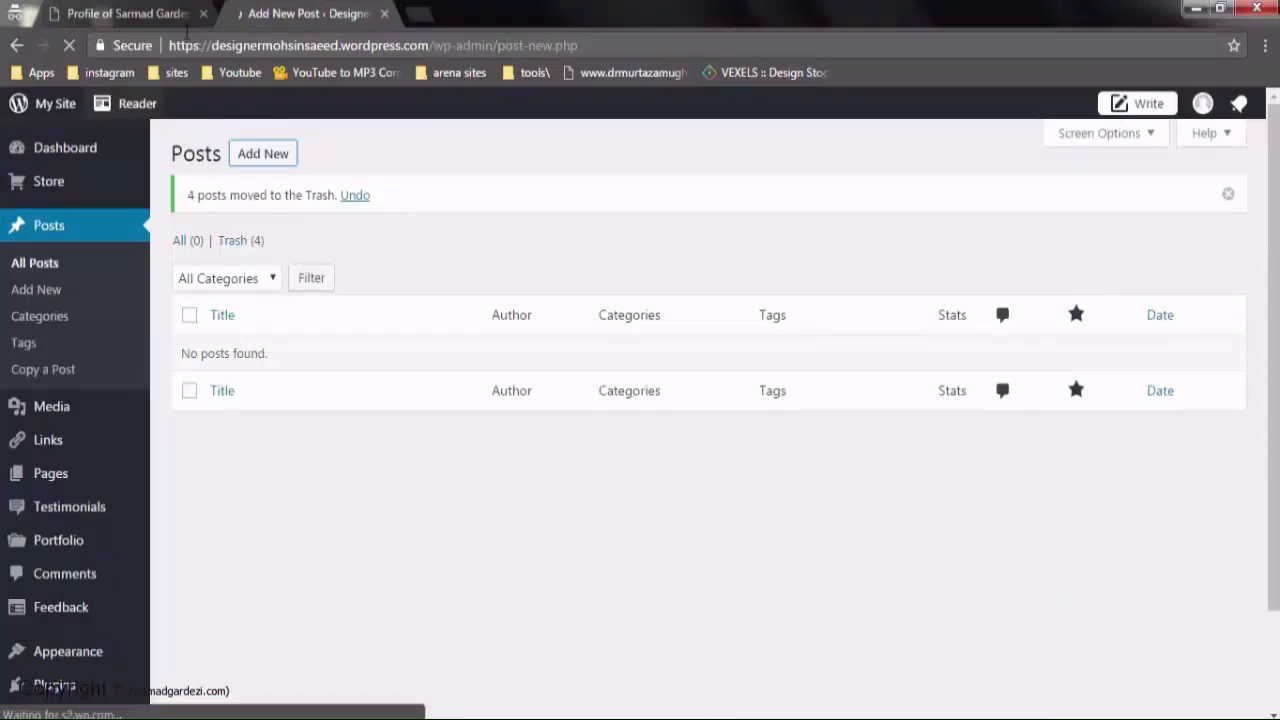
left_click(150, 13)
scroll(410, 310, "up", 2)
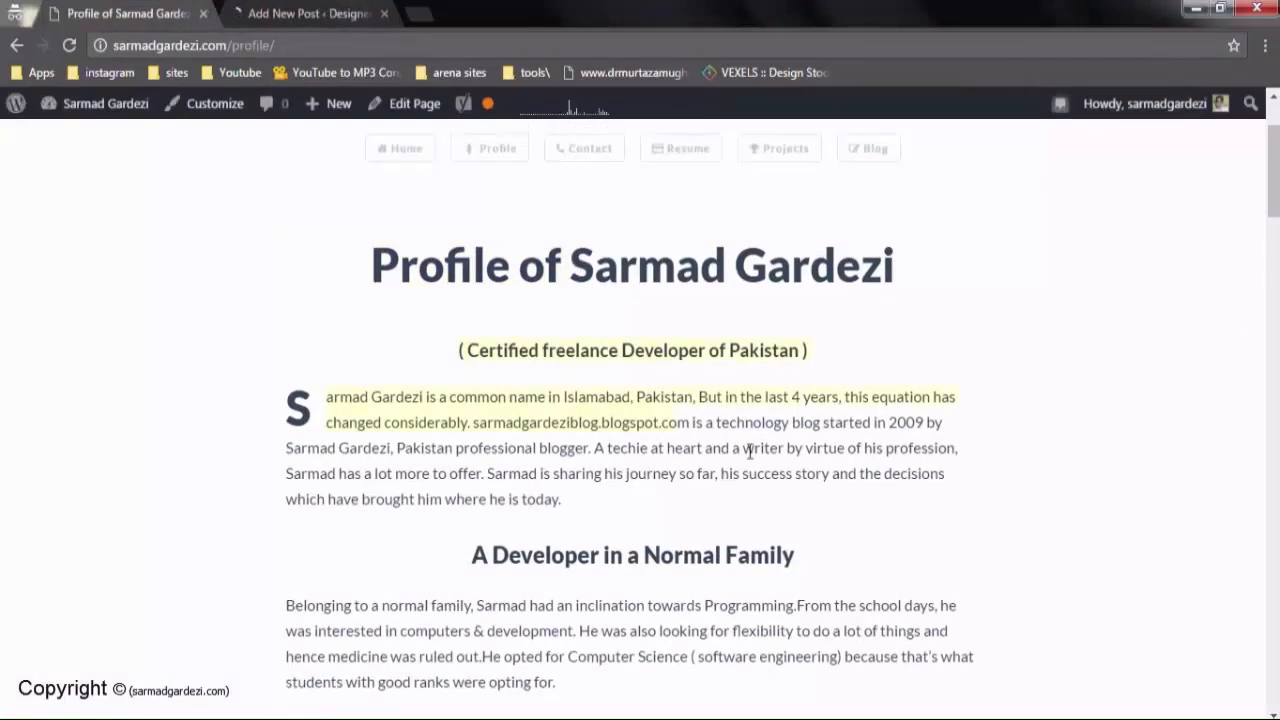
scroll(752, 455, "down", 6)
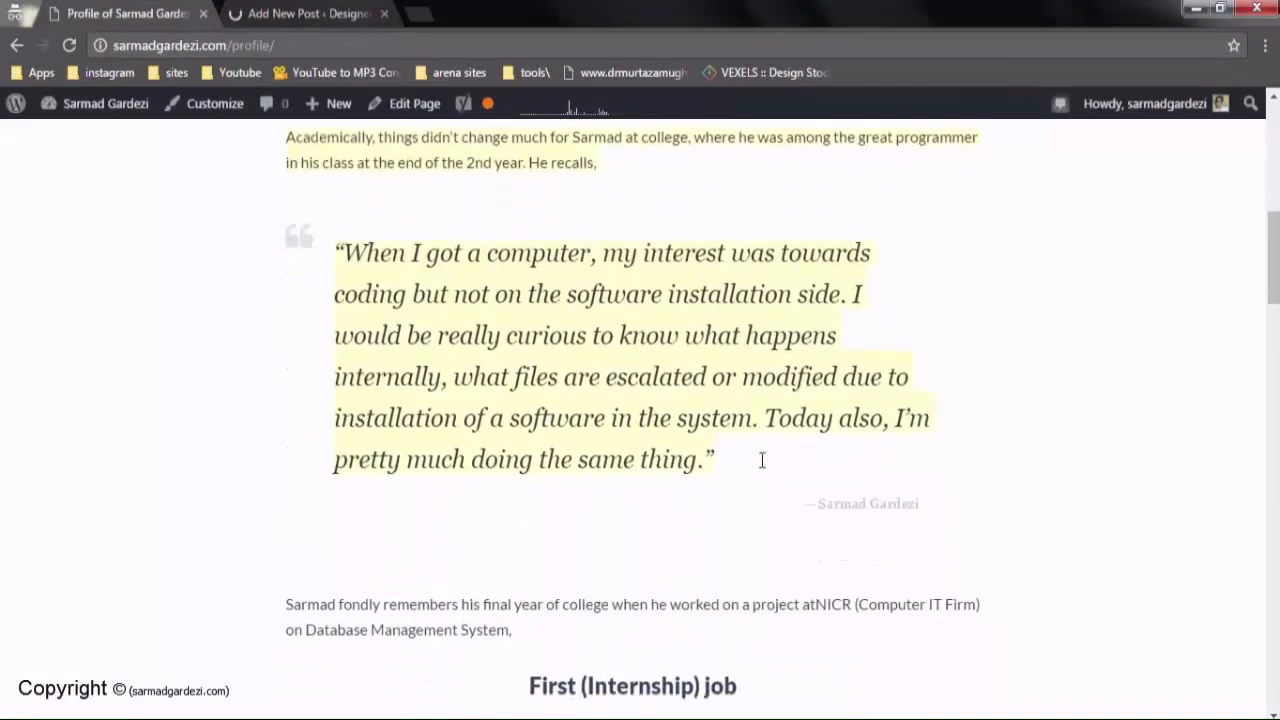
left_click(300, 13)
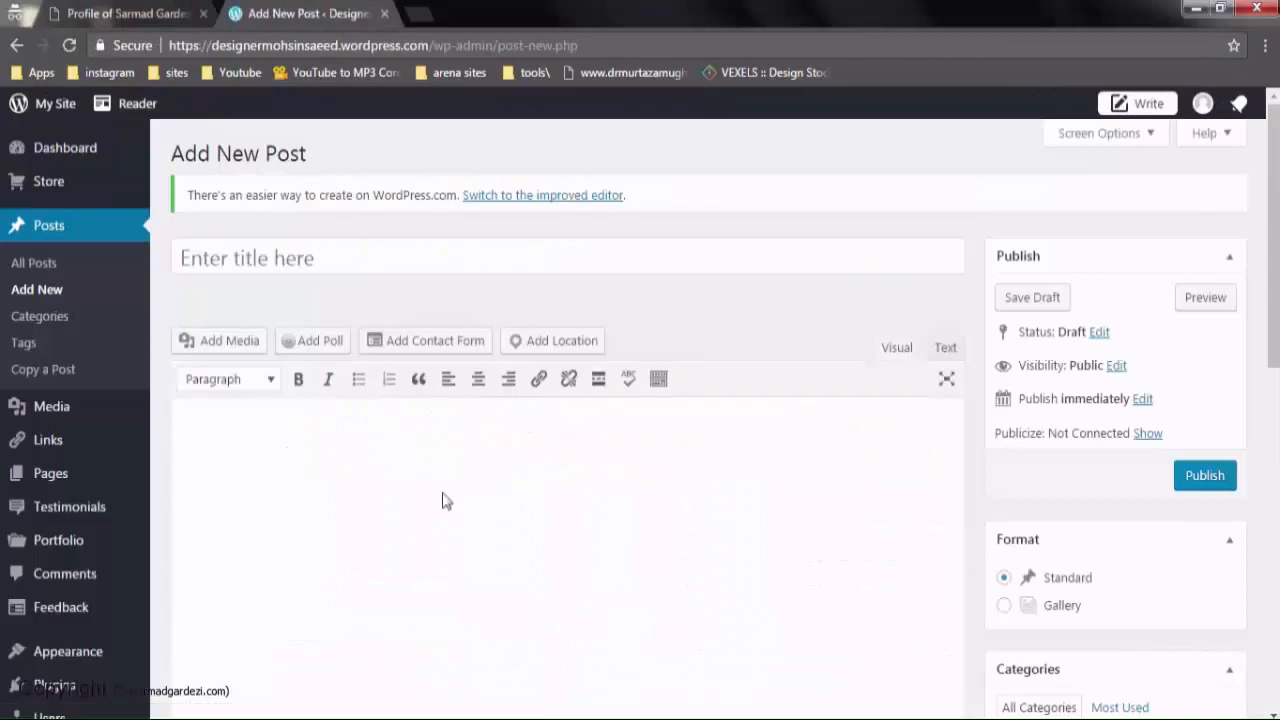
Title the new post 'About the Designer'
left_click(251, 252)
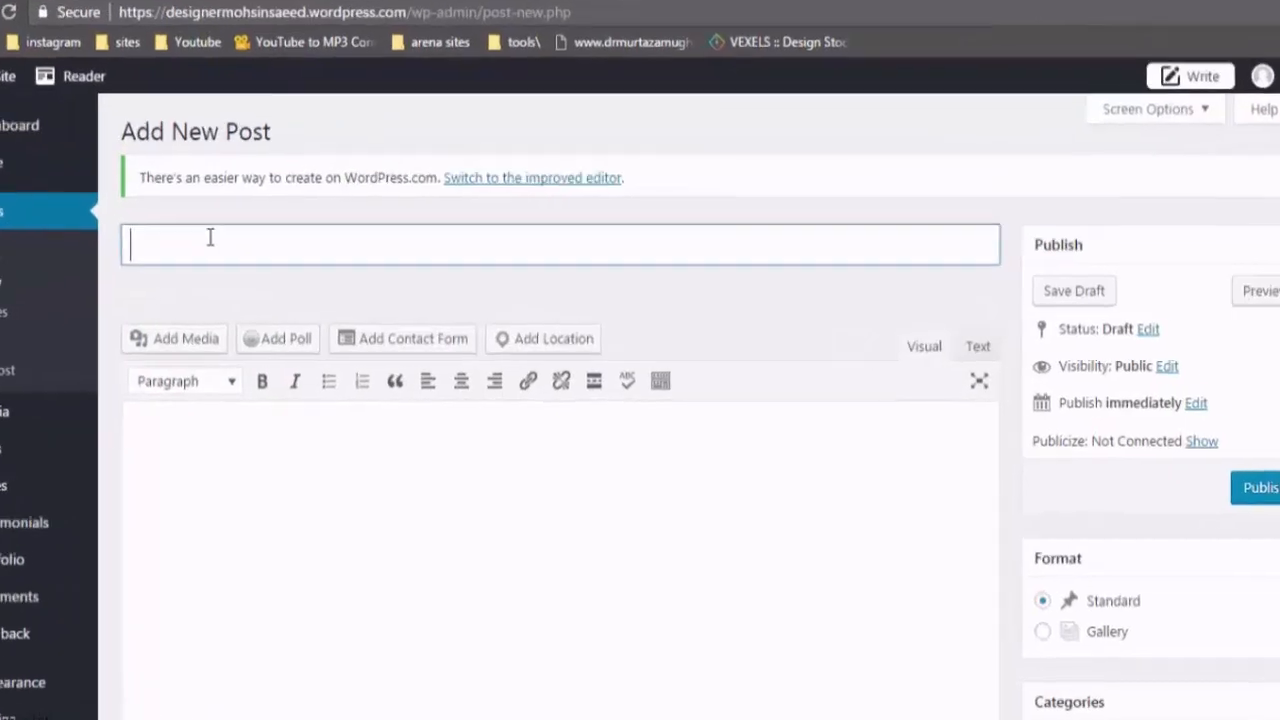
type("About the Desg")
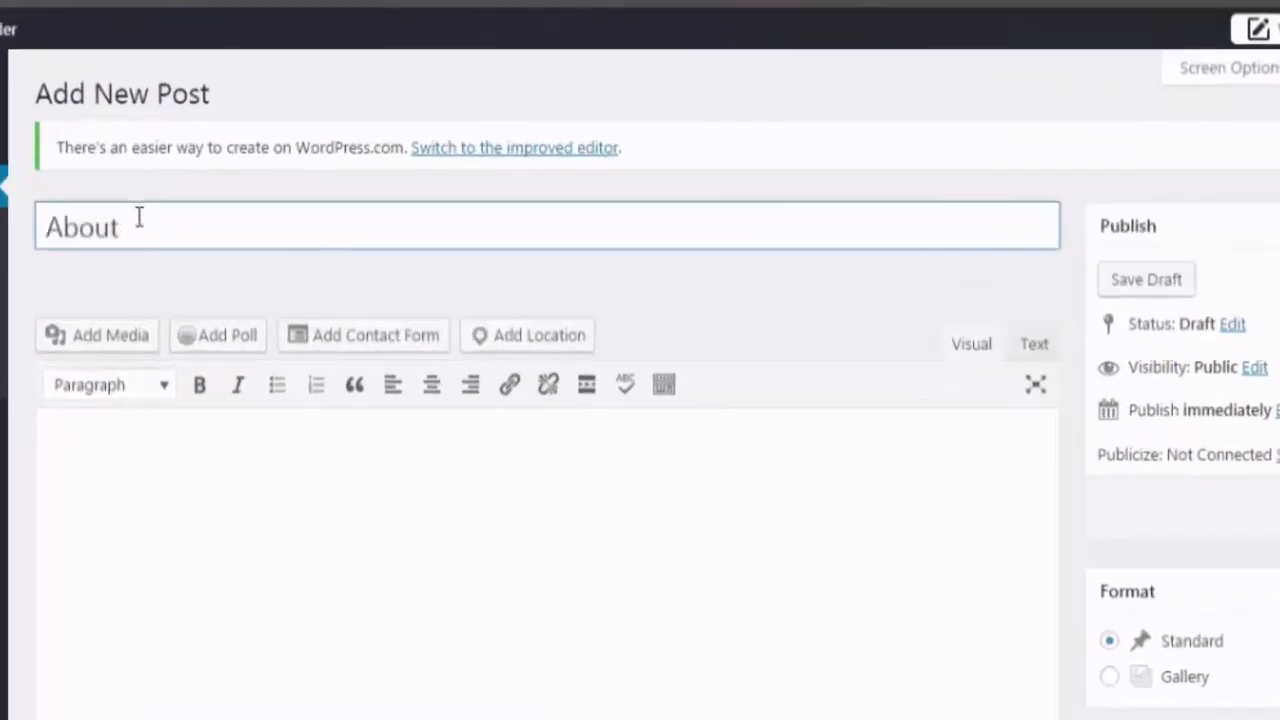
key("BackSpace")
type("igner")
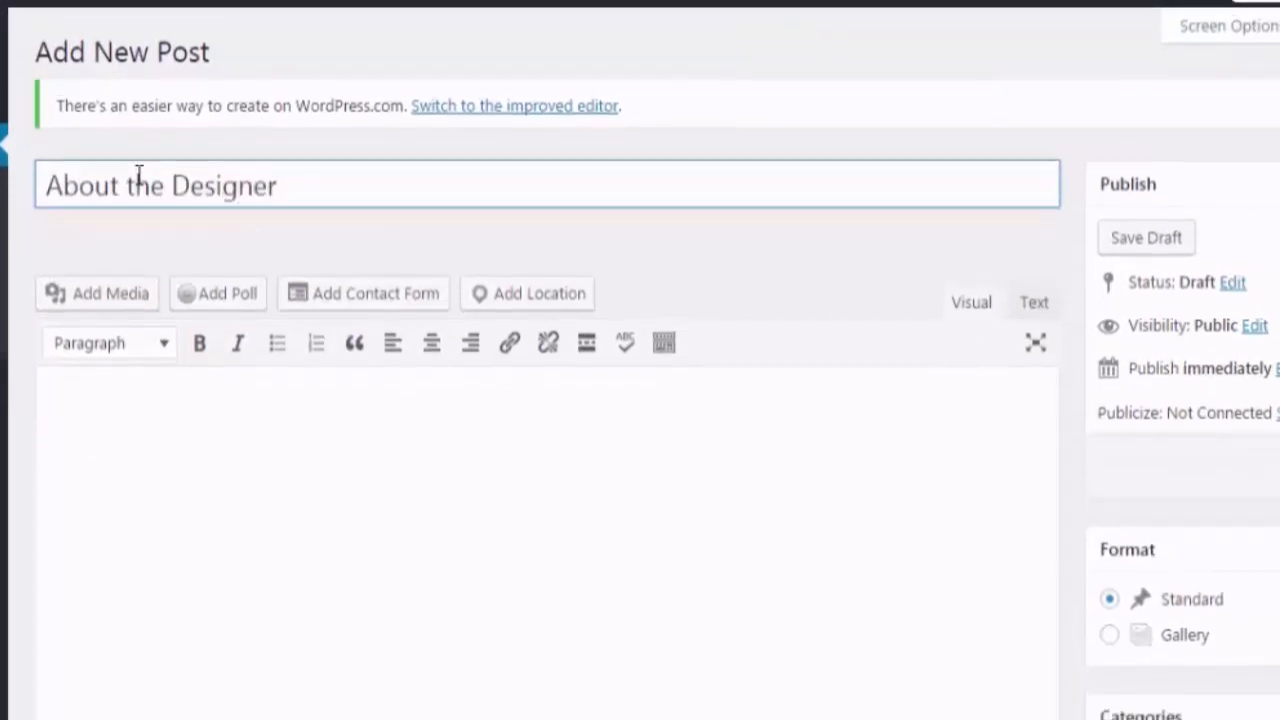
Paste the copied profile article into the post body in the visual editor
left_click(200, 425)
left_click(1032, 304)
left_click(972, 303)
left_click(554, 366)
key("ctrl+v")
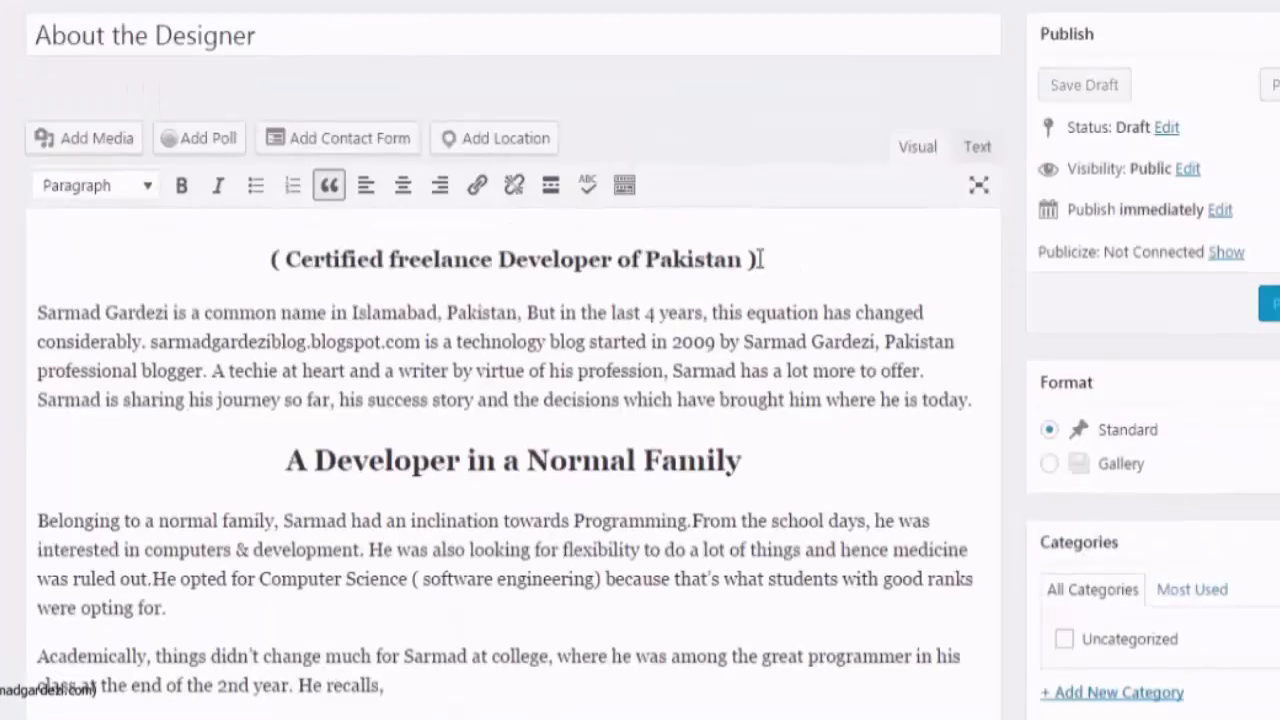
Remove the parentheses around 'Certified freelance Developer of Pakistan' and format it as Heading 1
left_click(760, 259)
key("BackSpace")
key("BackSpace")
left_click(297, 259)
key("BackSpace")
key("BackSpace")
left_click_drag(748, 259, 251, 259)
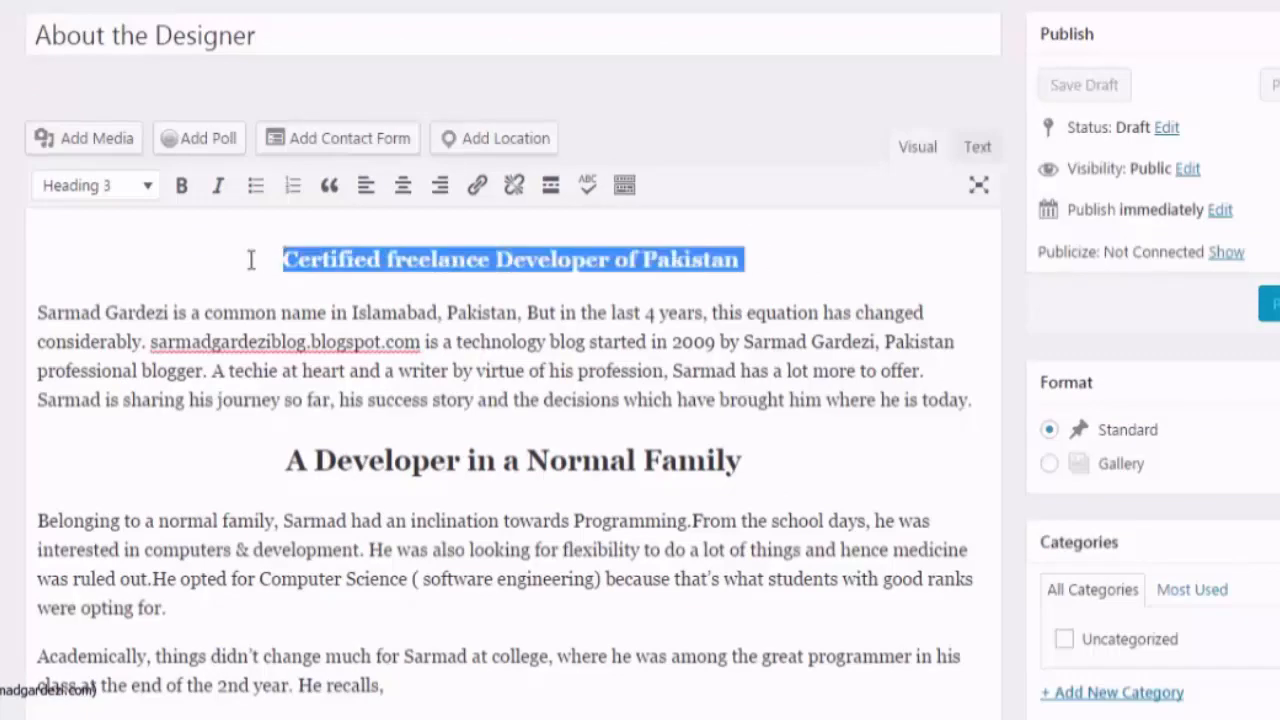
left_click(140, 185)
left_click(120, 280)
left_click(257, 312)
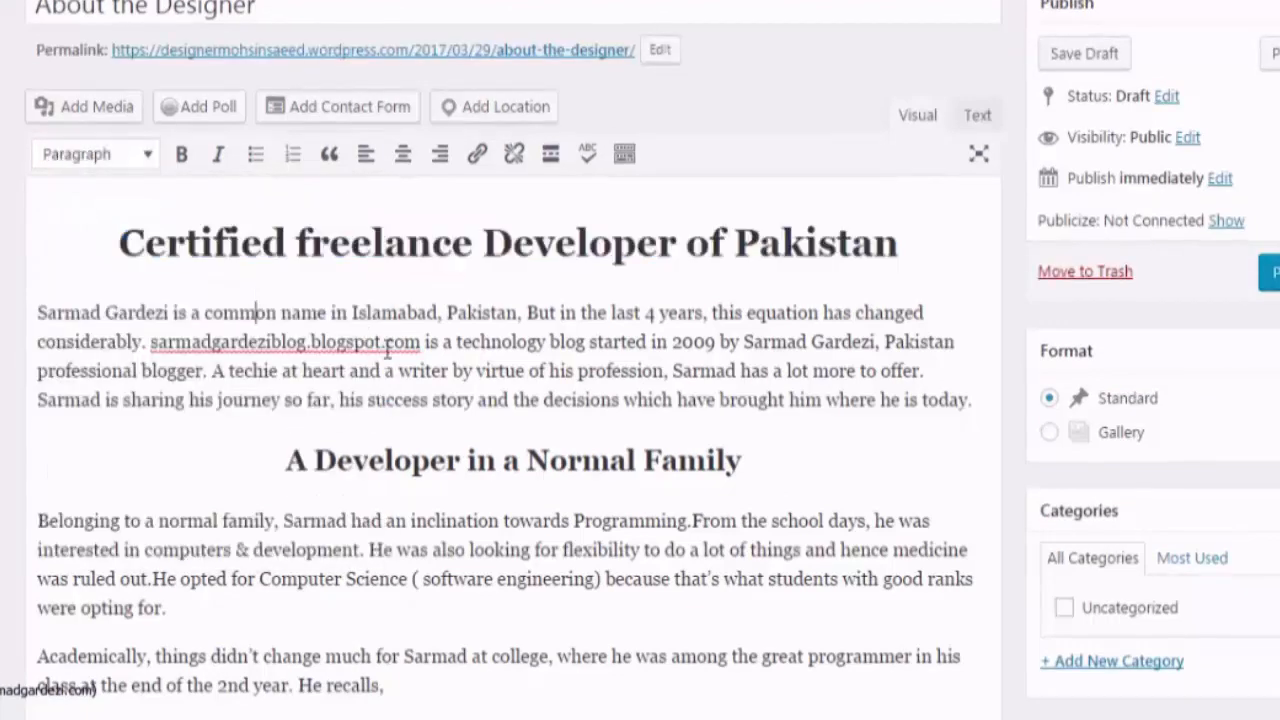
scroll(87, 215, "down", 2)
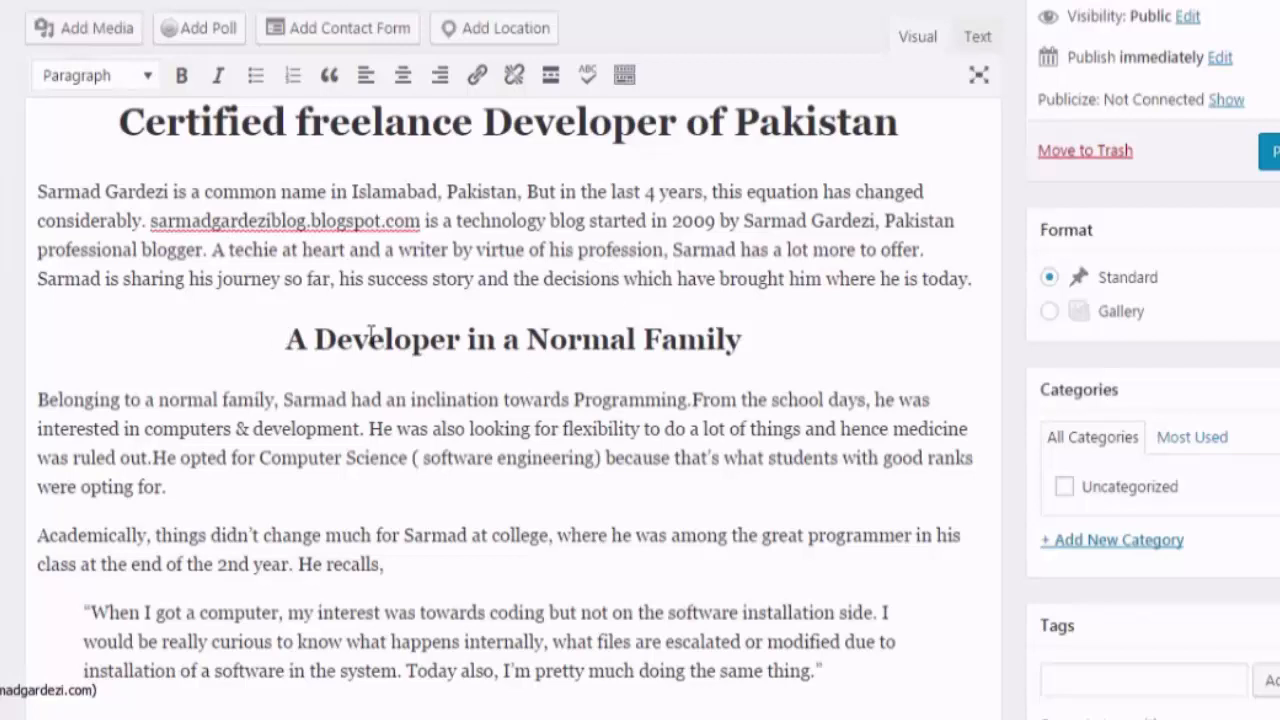
left_click_drag(286, 338, 761, 333)
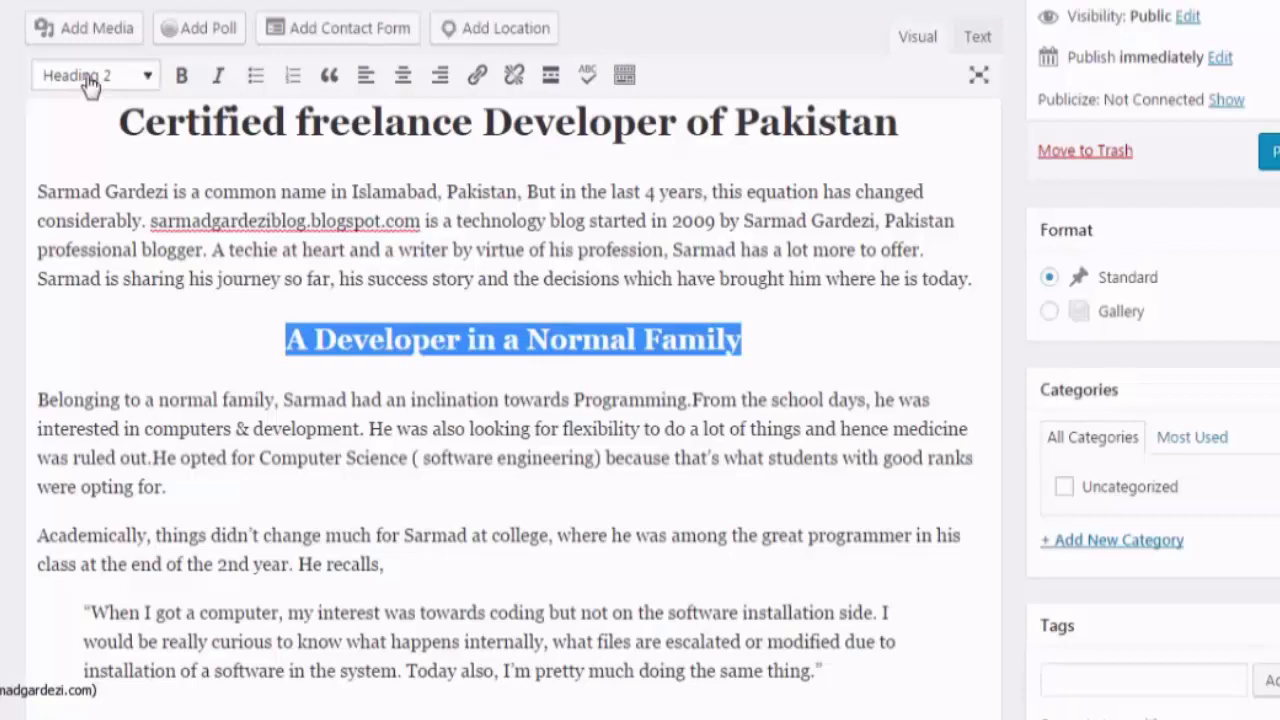
left_click(88, 85)
left_click(90, 117)
left_click_drag(296, 318, 37, 326)
left_click(95, 75)
left_click(100, 223)
left_click(435, 415)
left_click_drag(505, 320, 33, 300)
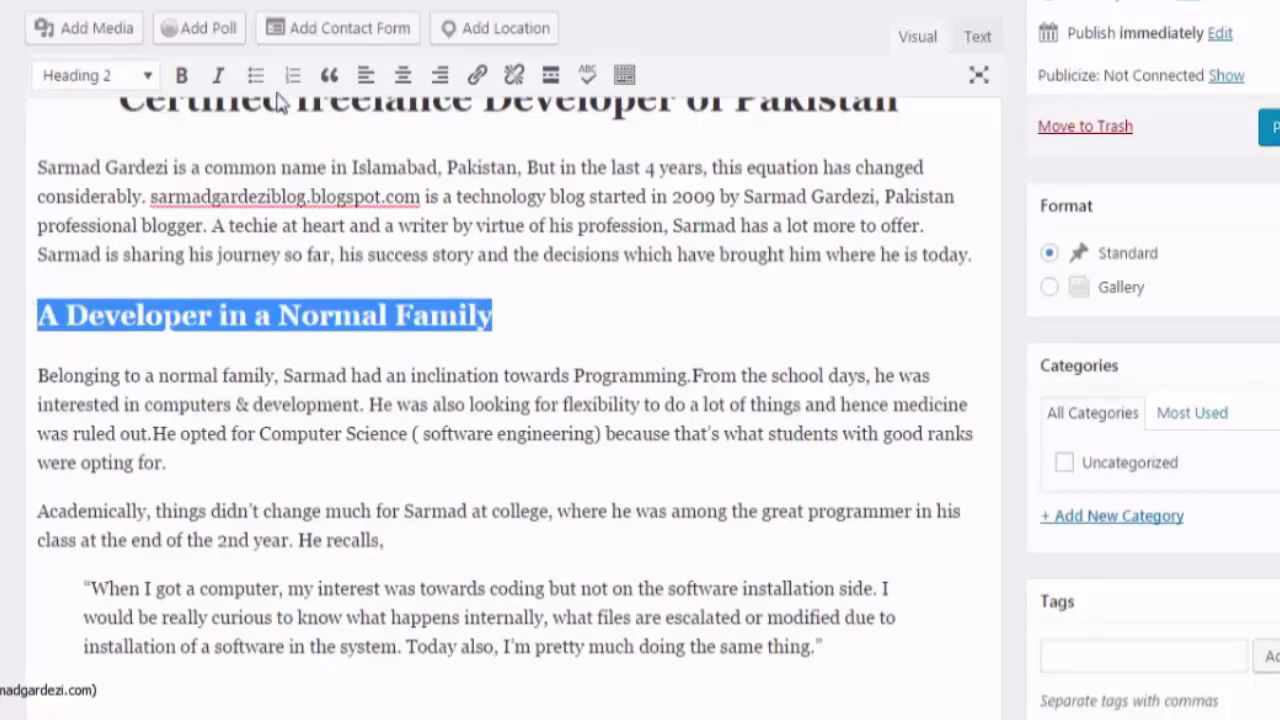
left_click(404, 76)
scroll(490, 365, "up", 1)
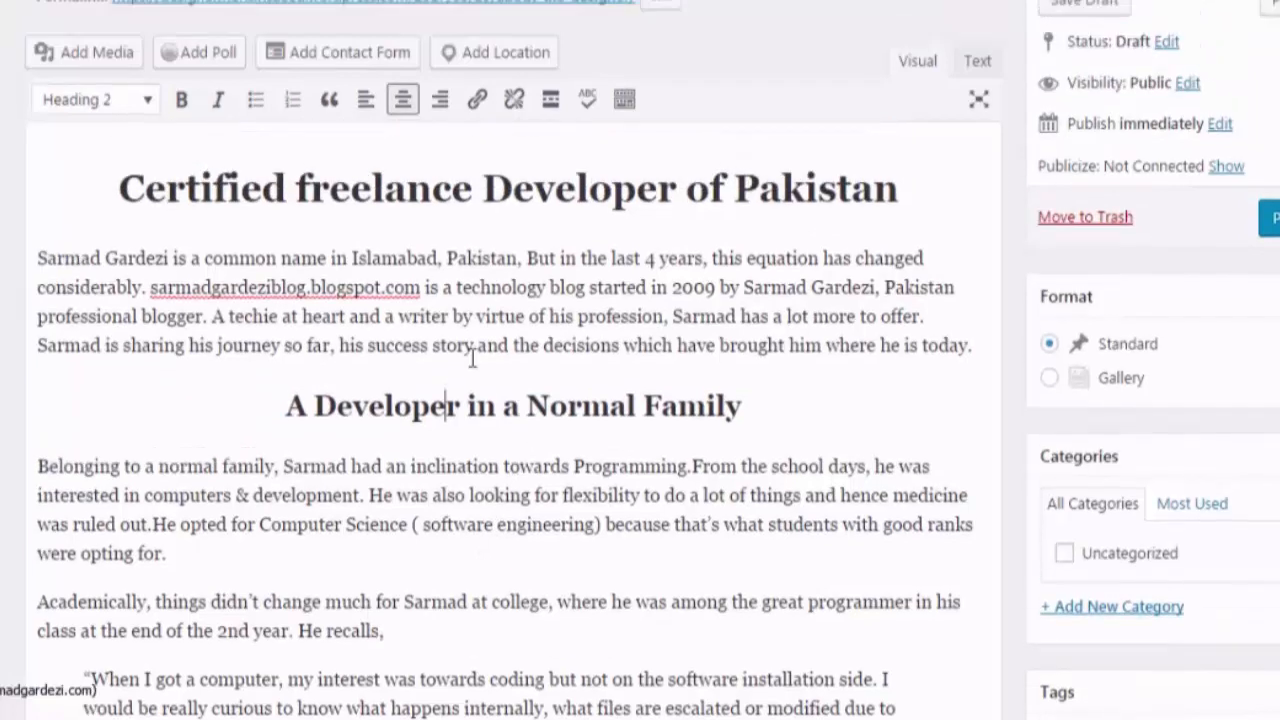
scroll(472, 357, "up", 1)
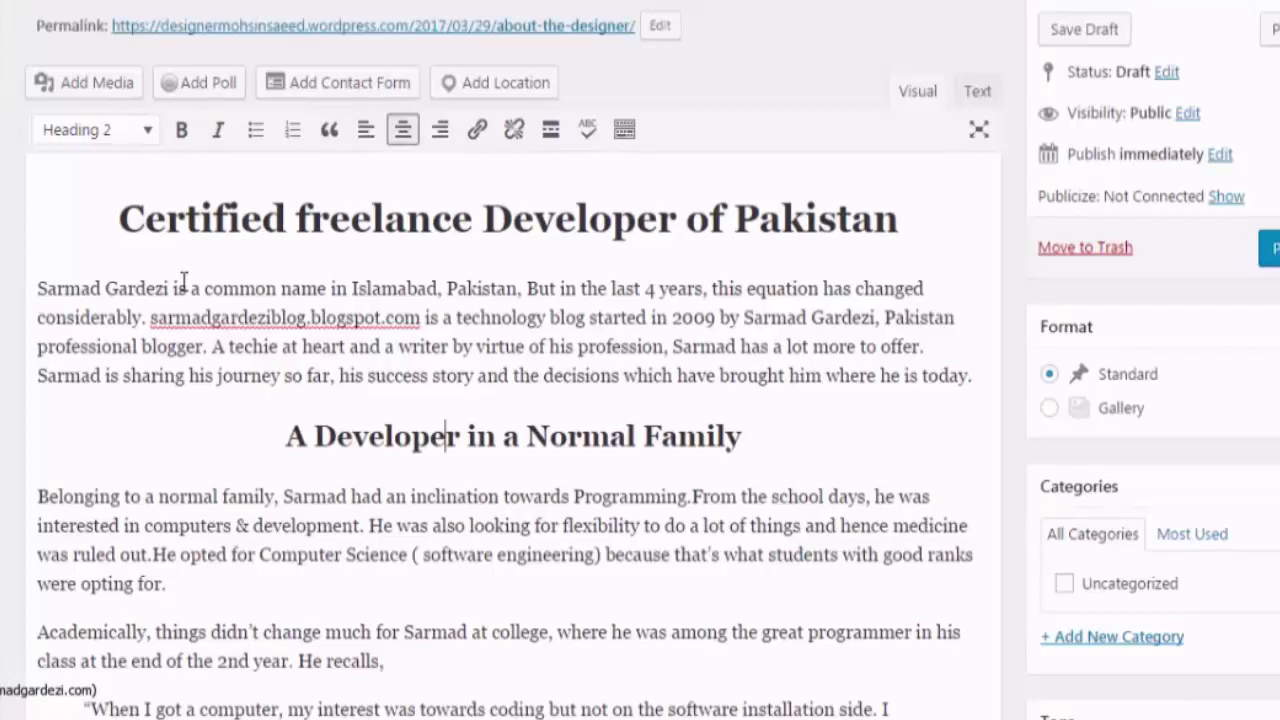
Link the author's name at the start of the first paragraph to the author's website
left_click_drag(166, 288, 40, 288)
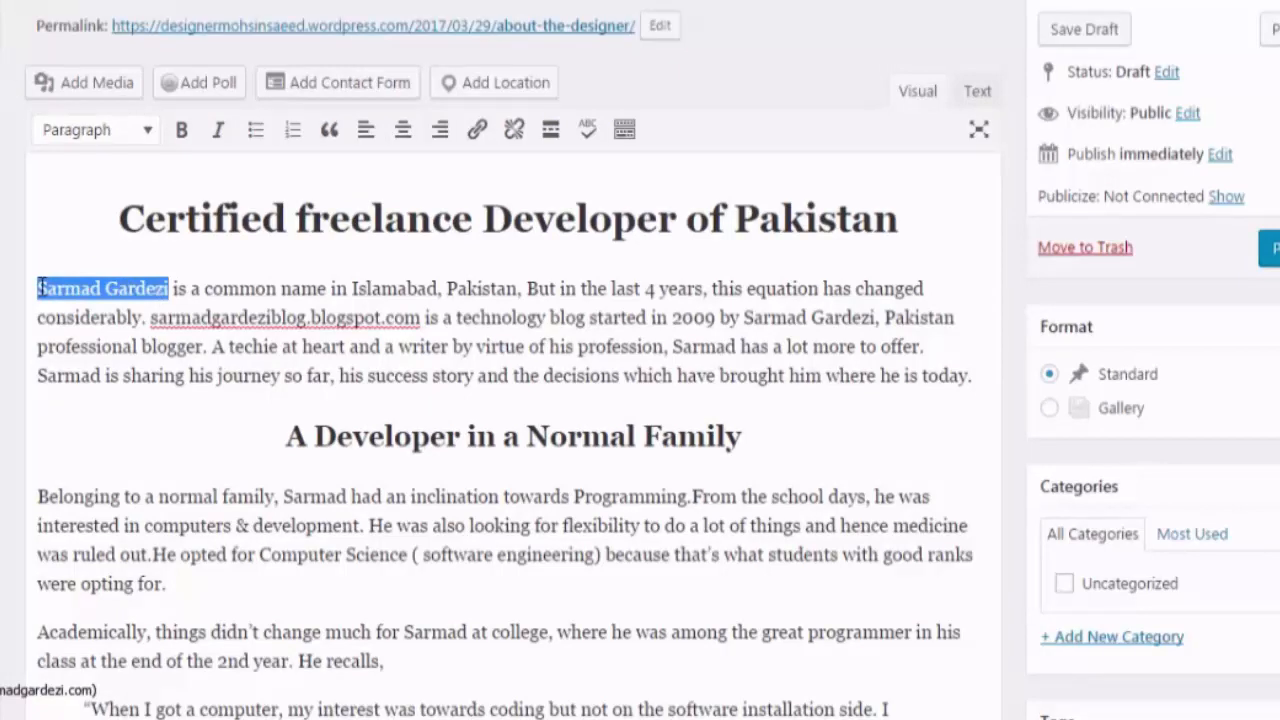
scroll(189, 437, "up", 1)
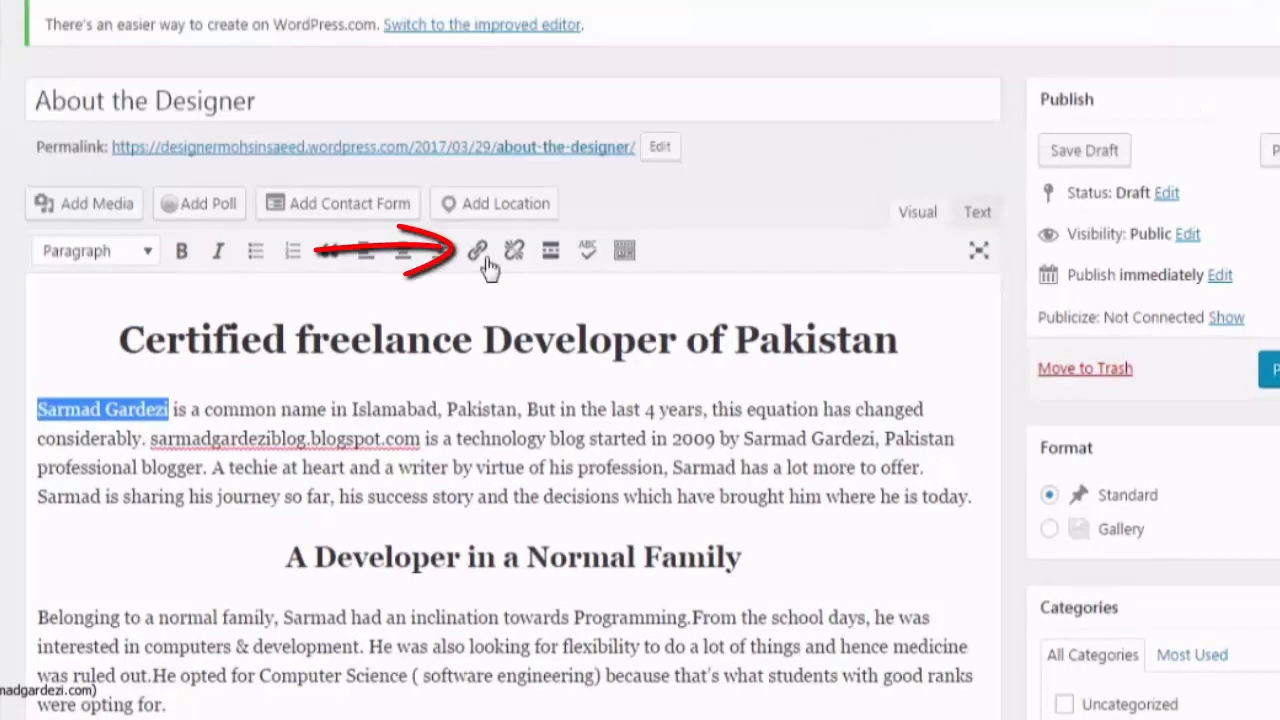
left_click(480, 252)
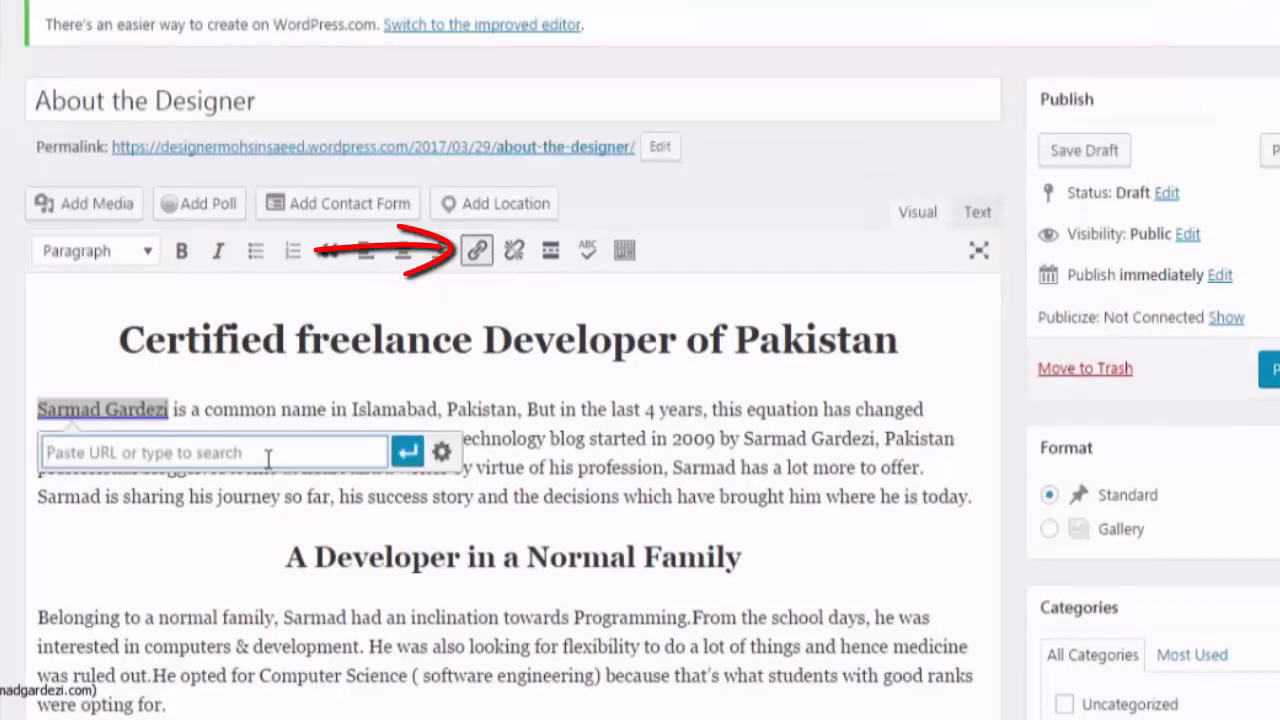
type("http://sarmadgardezi.com")
left_click(407, 452)
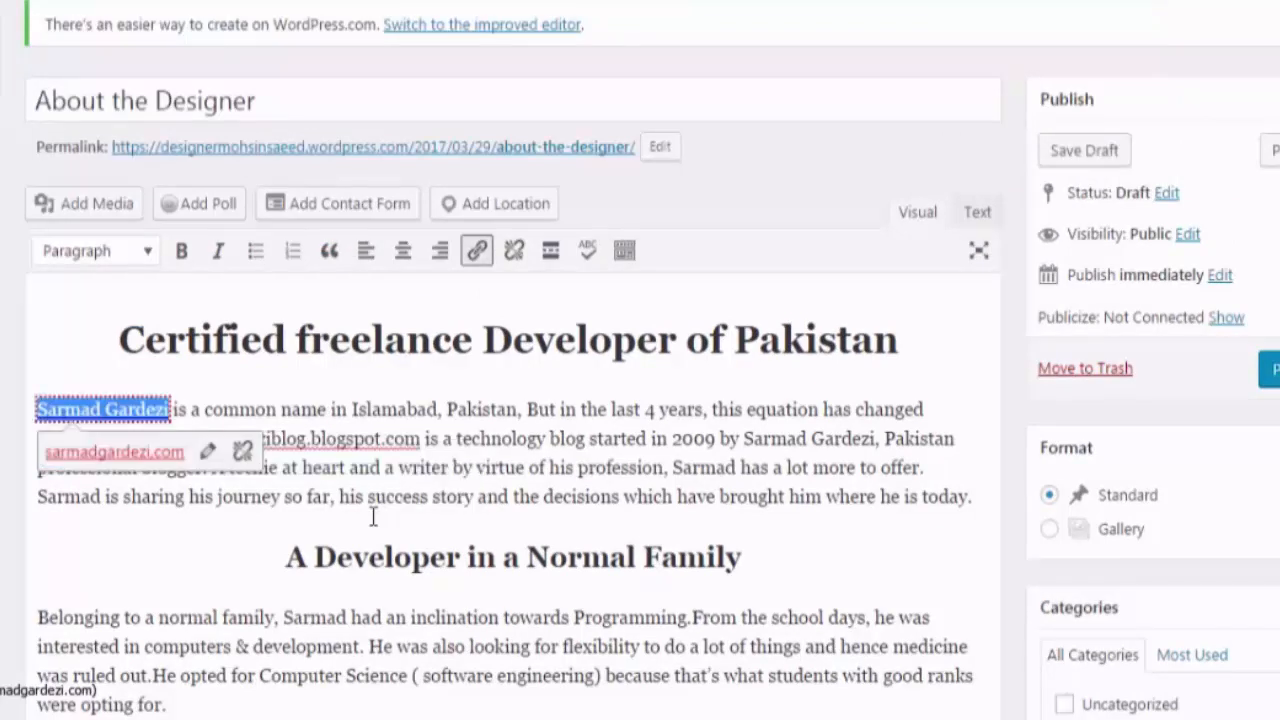
left_click(372, 516)
left_click_drag(456, 438, 545, 438)
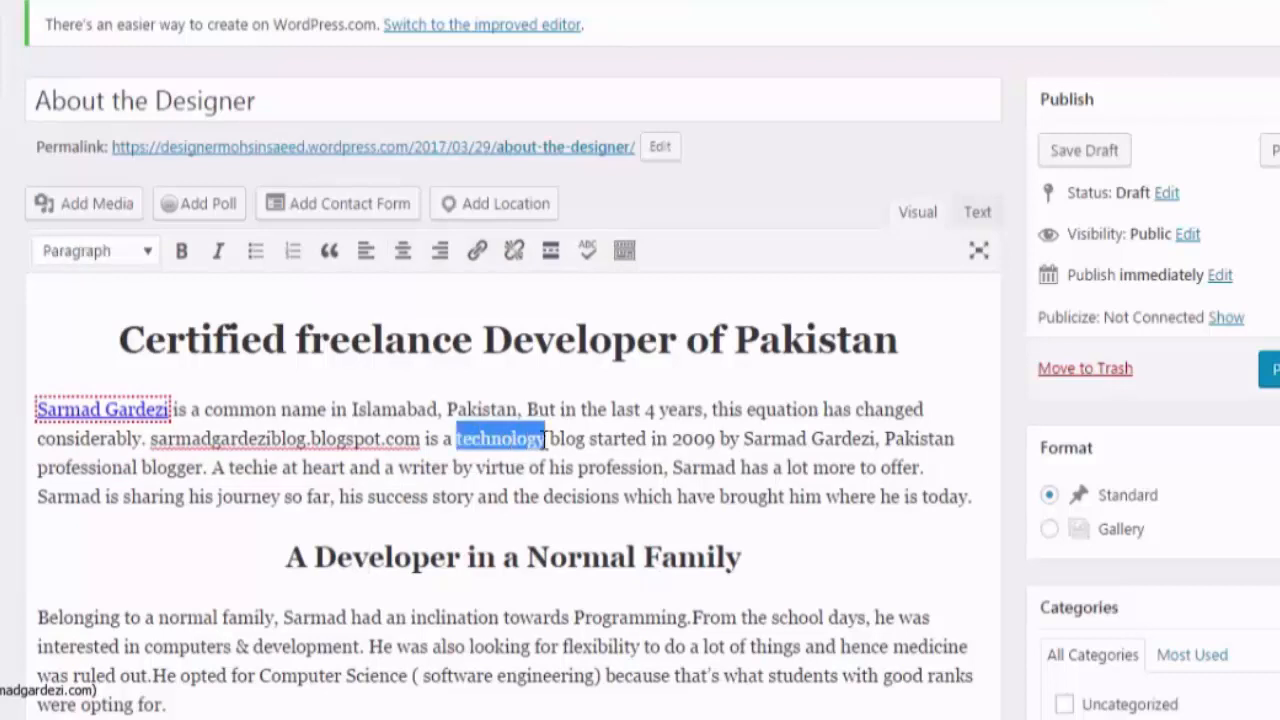
left_click(617, 489)
left_click(577, 440)
left_click_drag(552, 440, 589, 440)
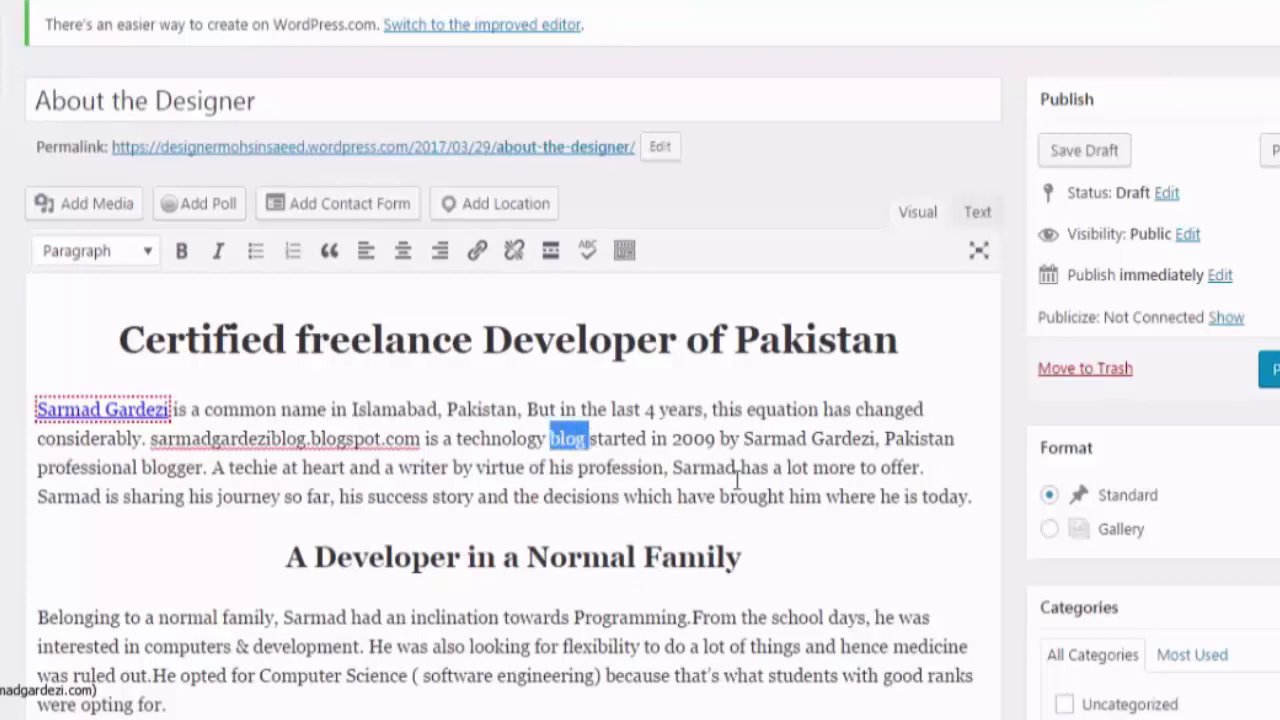
left_click(477, 250)
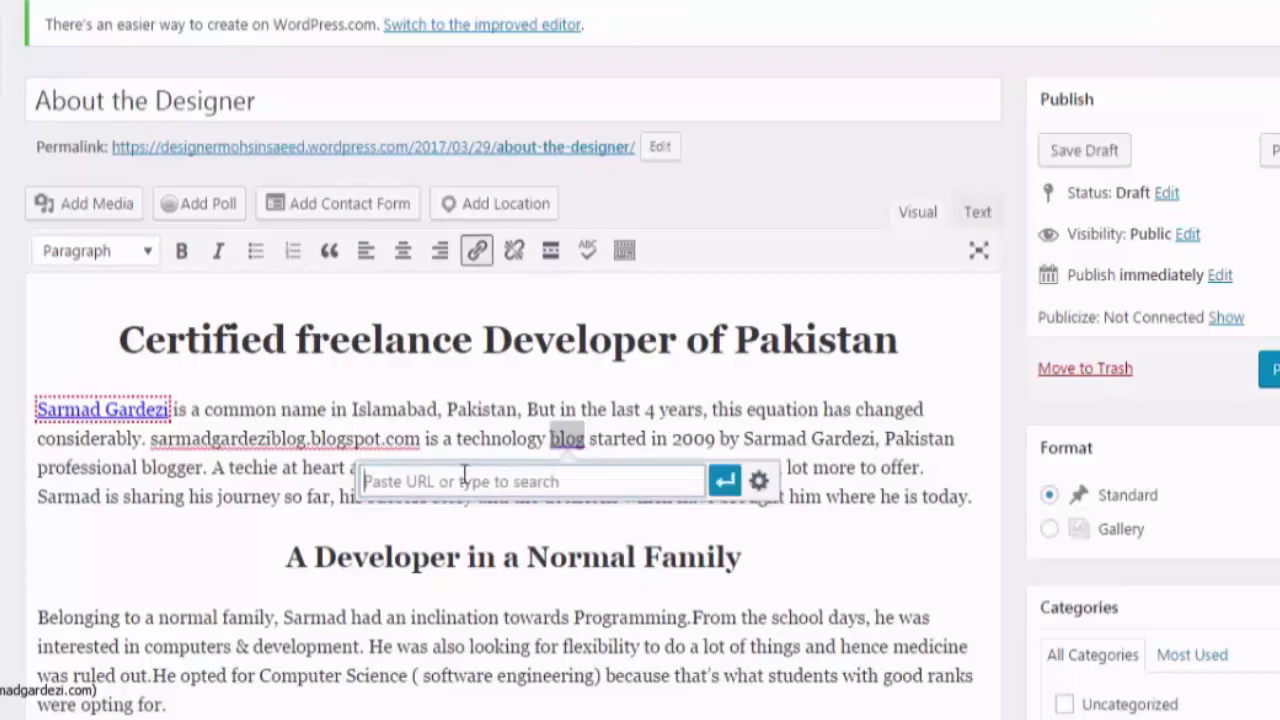
type("https://wordpress.com")
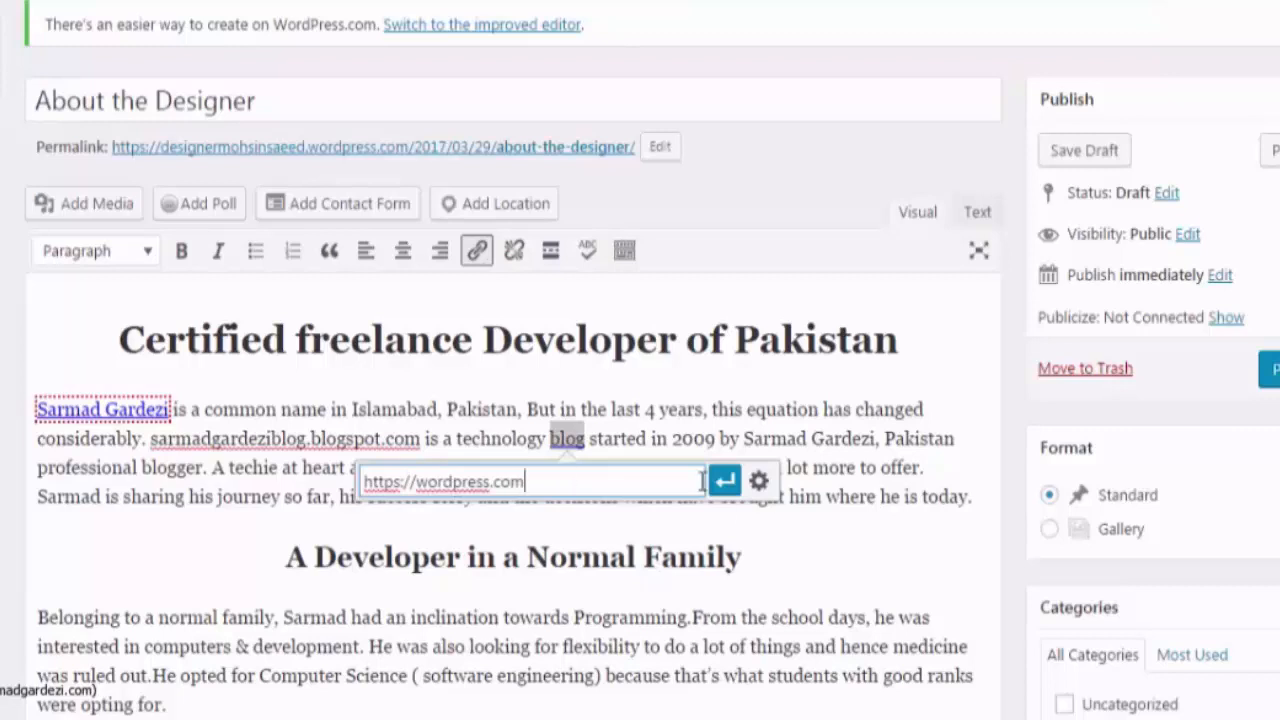
left_click(725, 481)
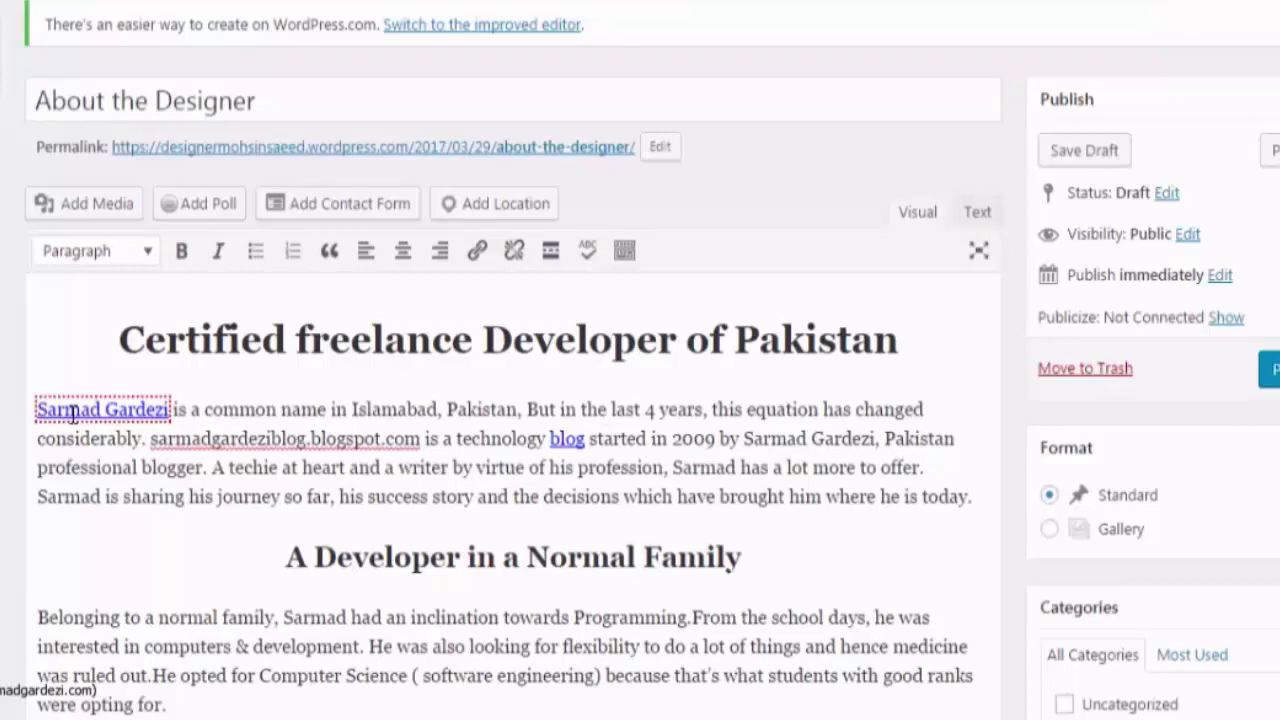
Link 'professional blogger' to the author's profile page URL
scroll(72, 414, "down", 1)
left_click_drag(38, 347, 204, 347)
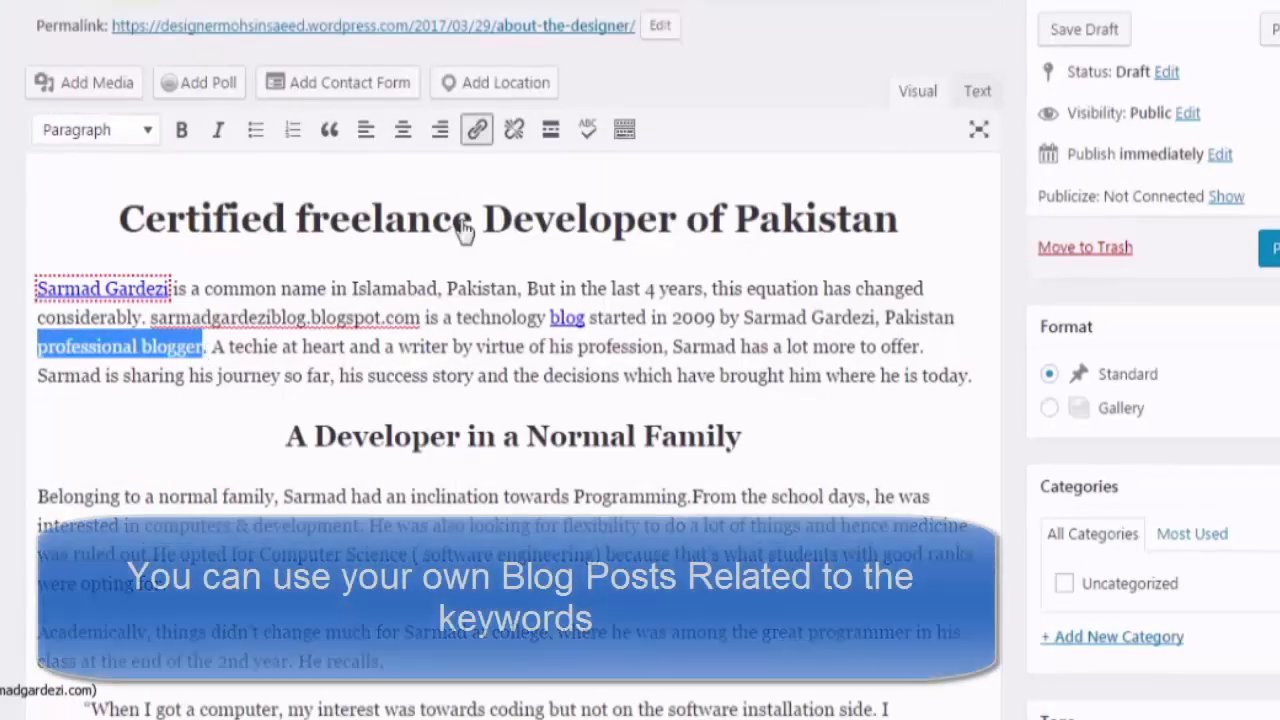
left_click(477, 129)
type("http:")
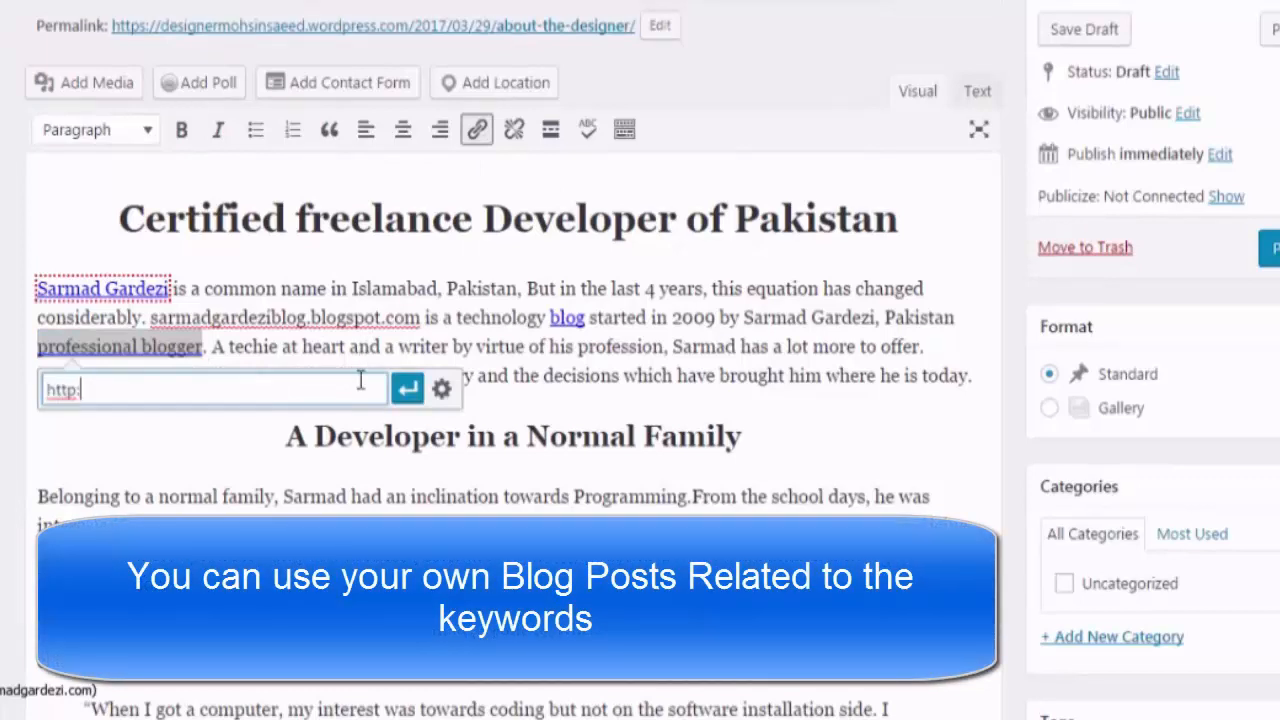
type("//sarmadgarde")
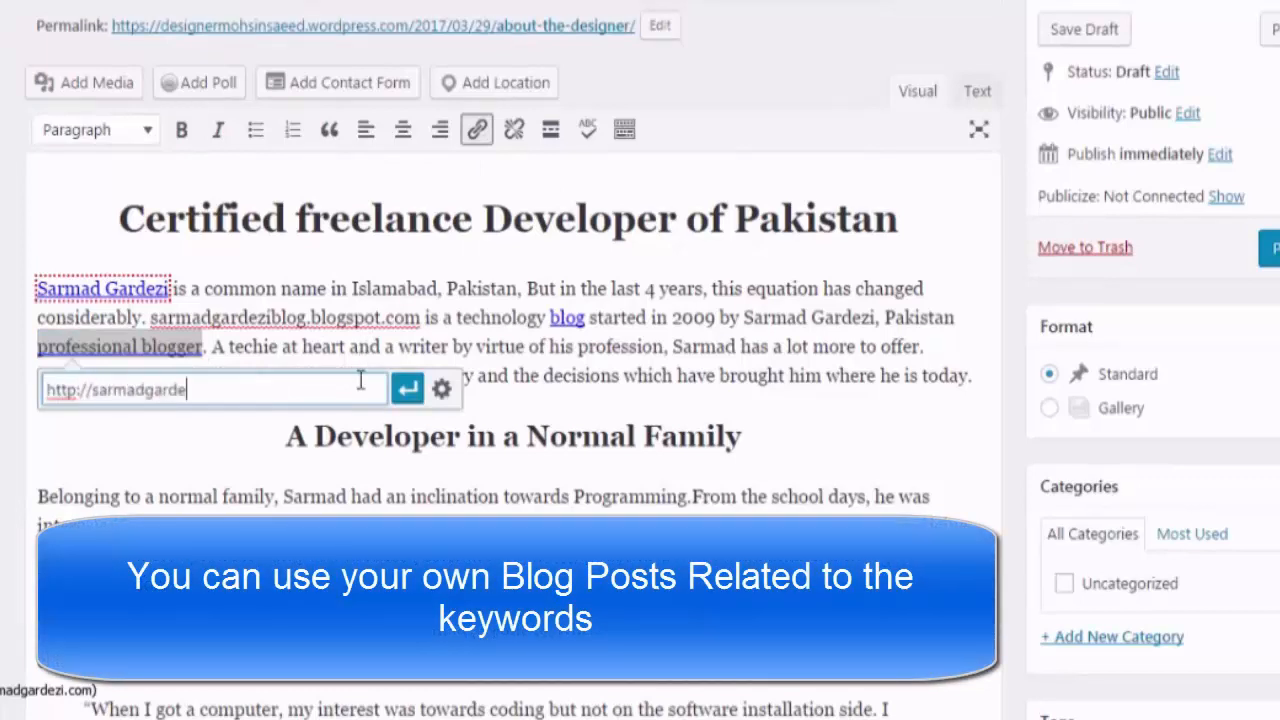
type("zi.com/profile/")
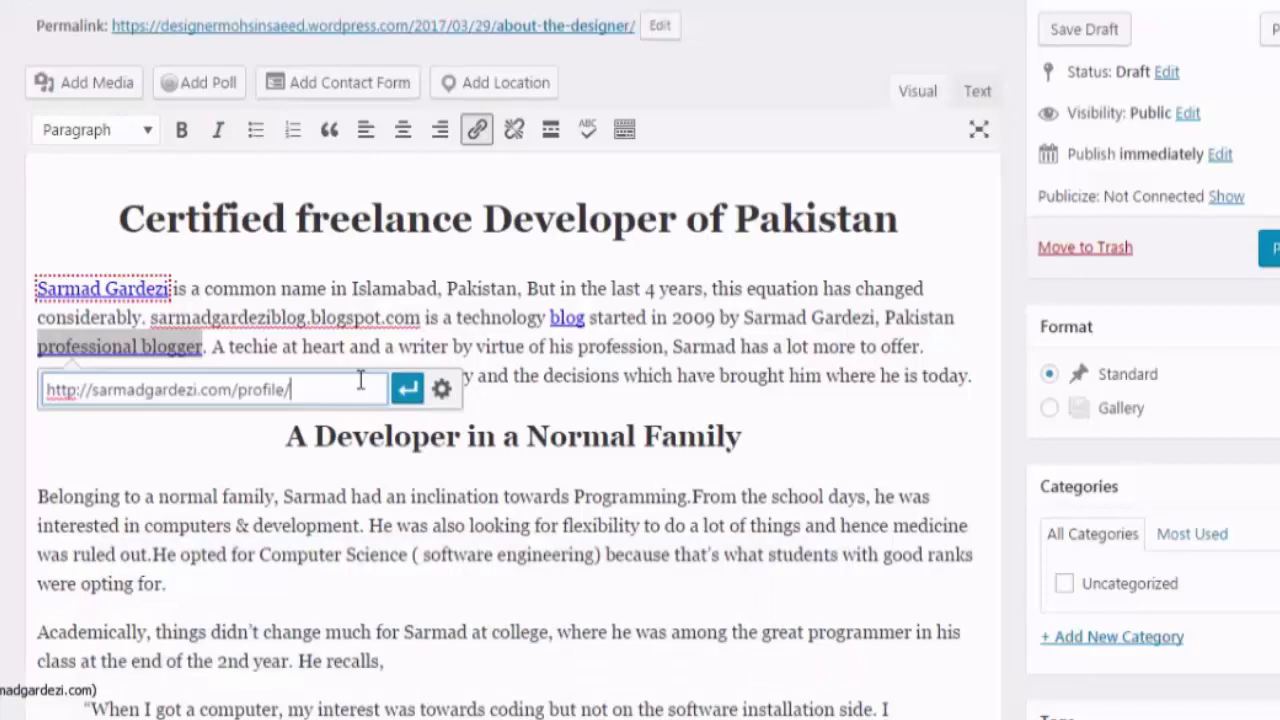
left_click(410, 390)
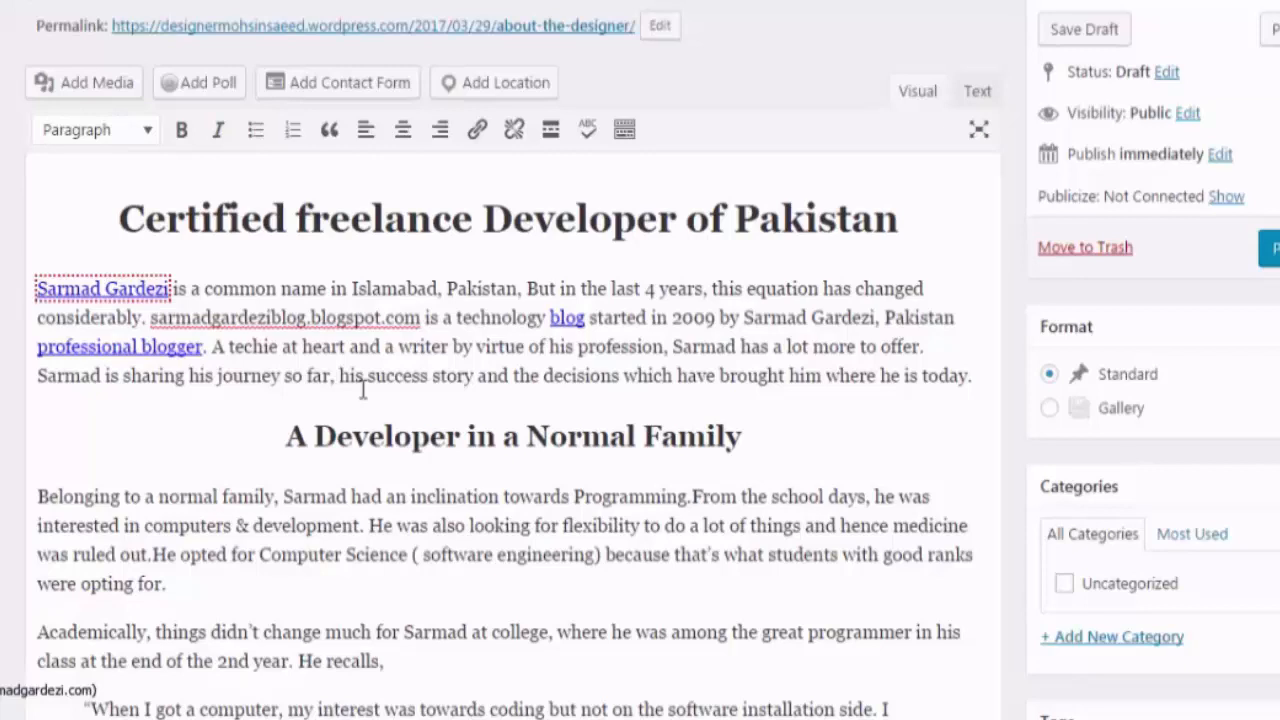
scroll(390, 350, "down", 3)
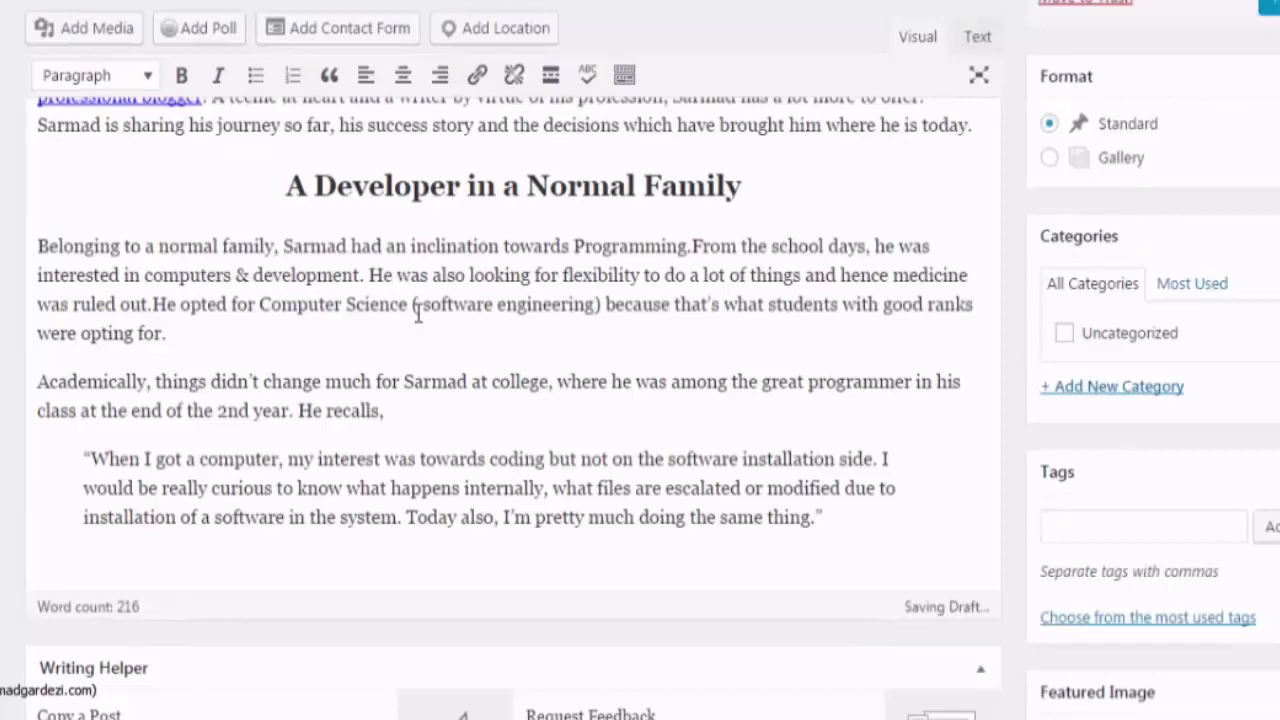
Add a new 'tech' category in the Categories box so the post is filed under it
scroll(418, 312, "down", 1)
scroll(440, 318, "up", 1)
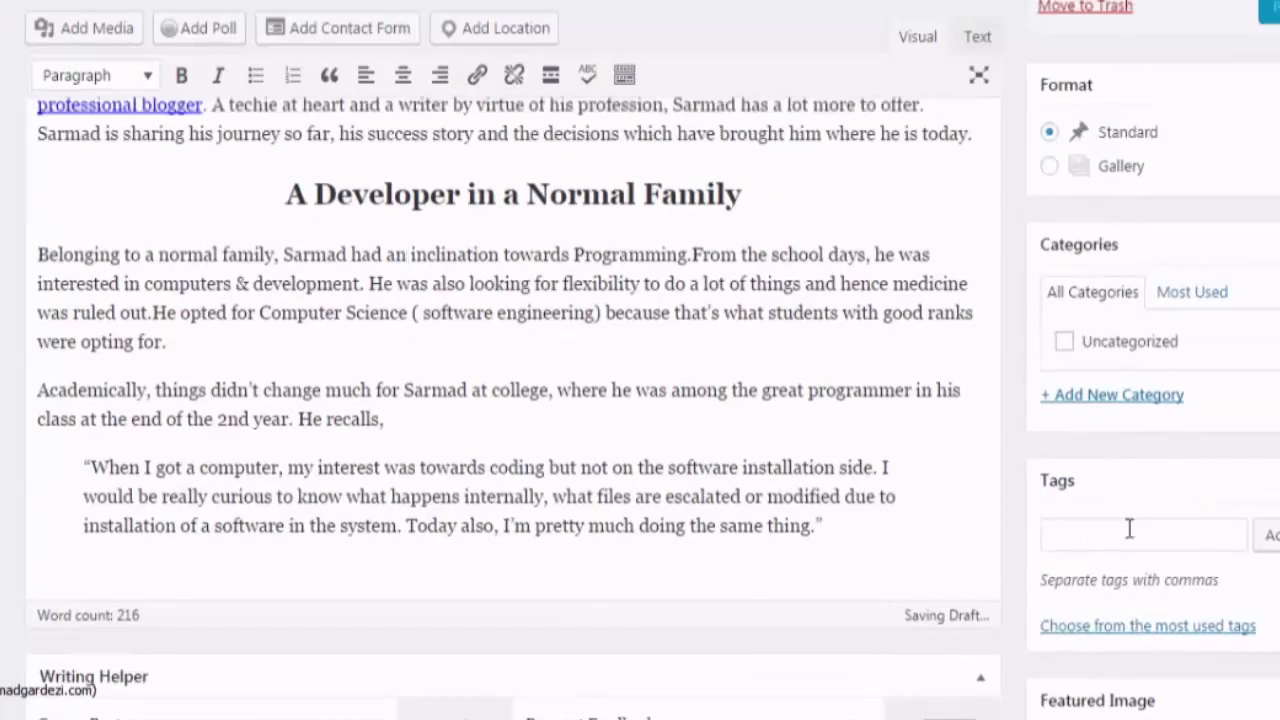
left_click(1140, 396)
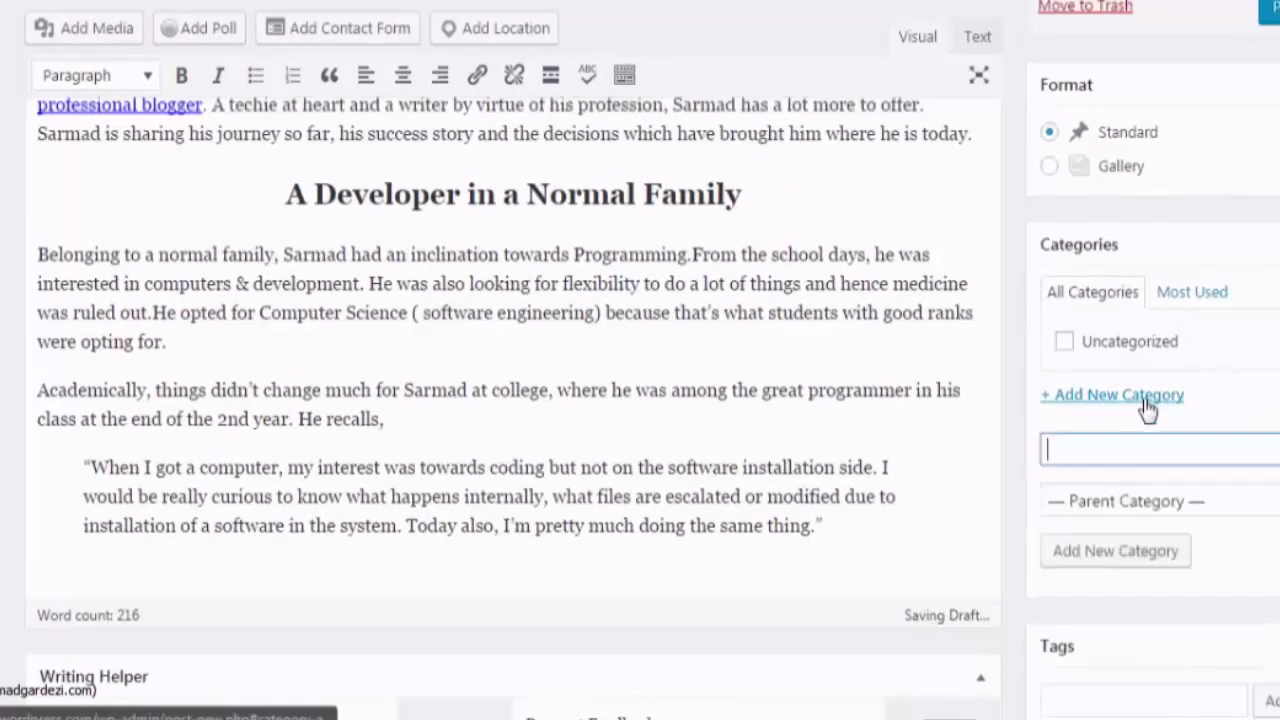
type("tech")
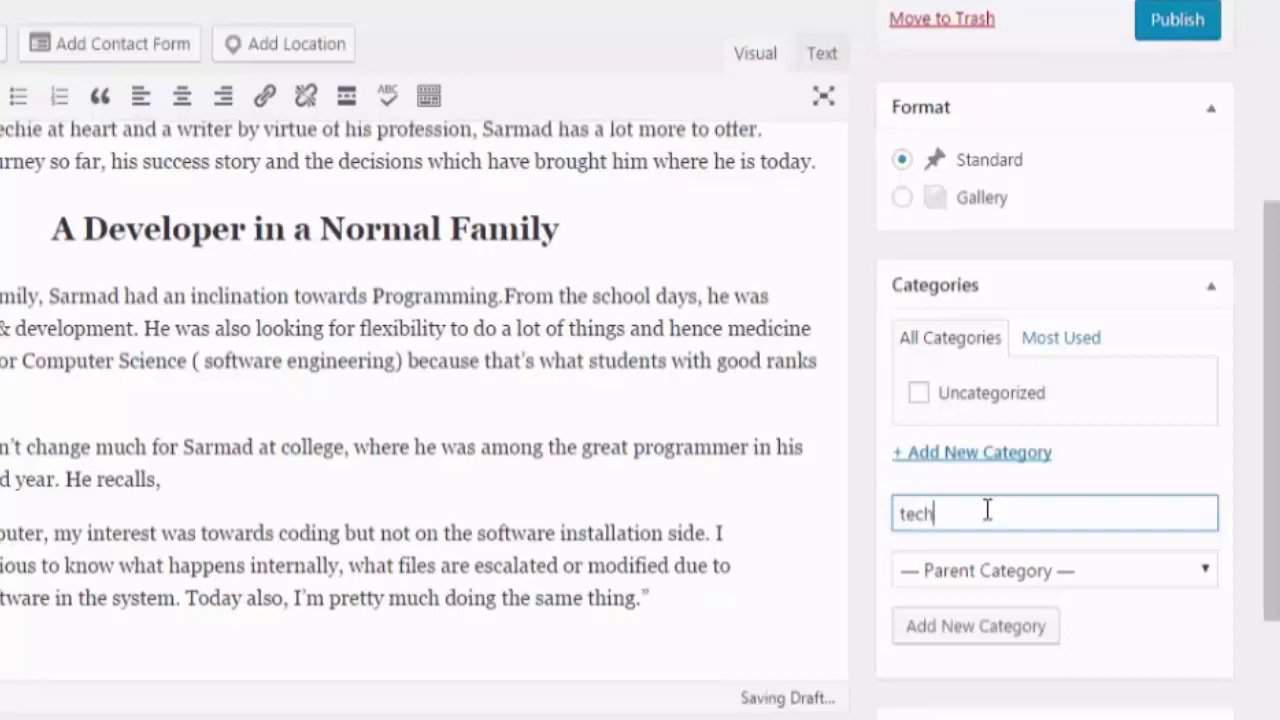
left_click(1000, 630)
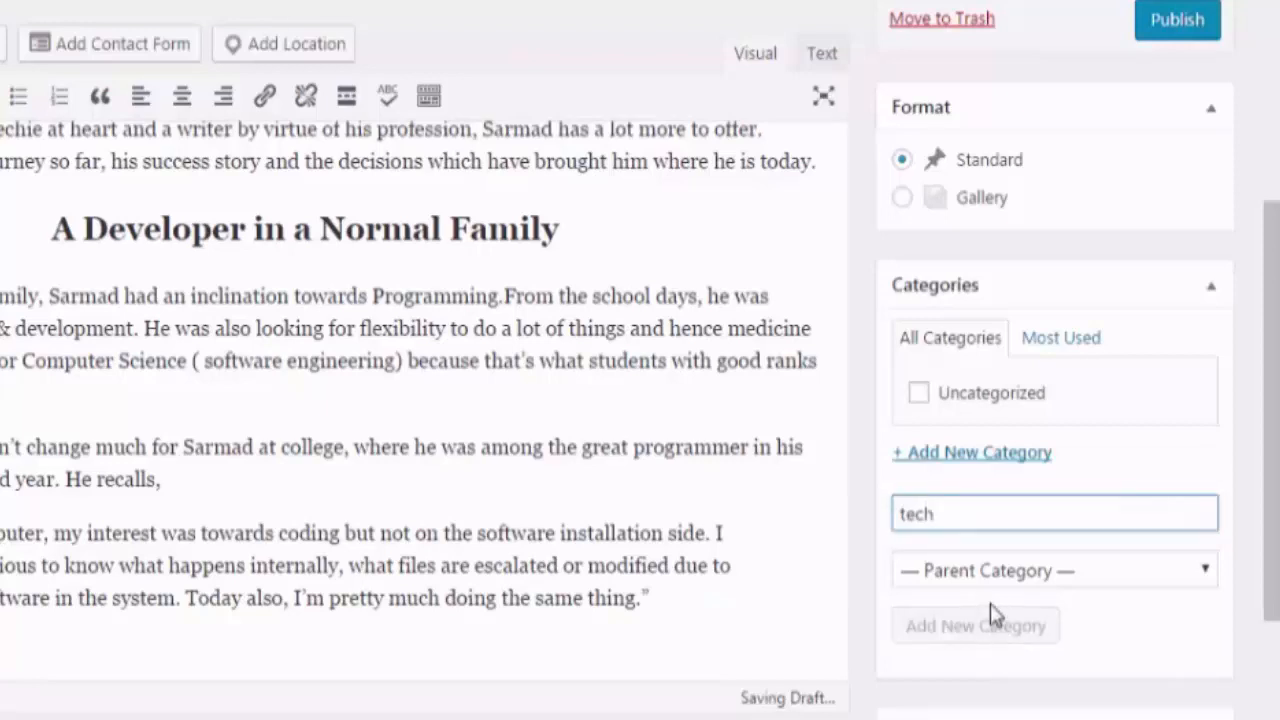
scroll(990, 560, "down", 3)
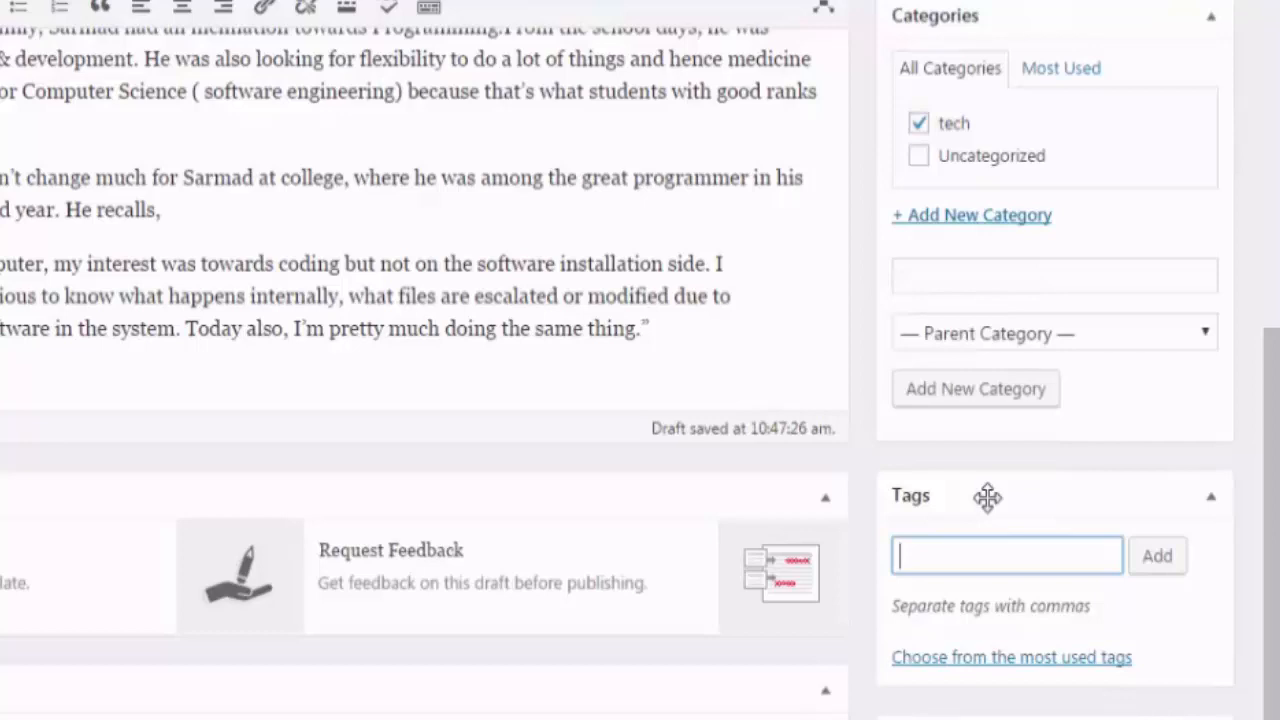
Add the tags profile, tech, blogger, about, freelancer and pakistan to the post
type("profile")
left_click(1157, 556)
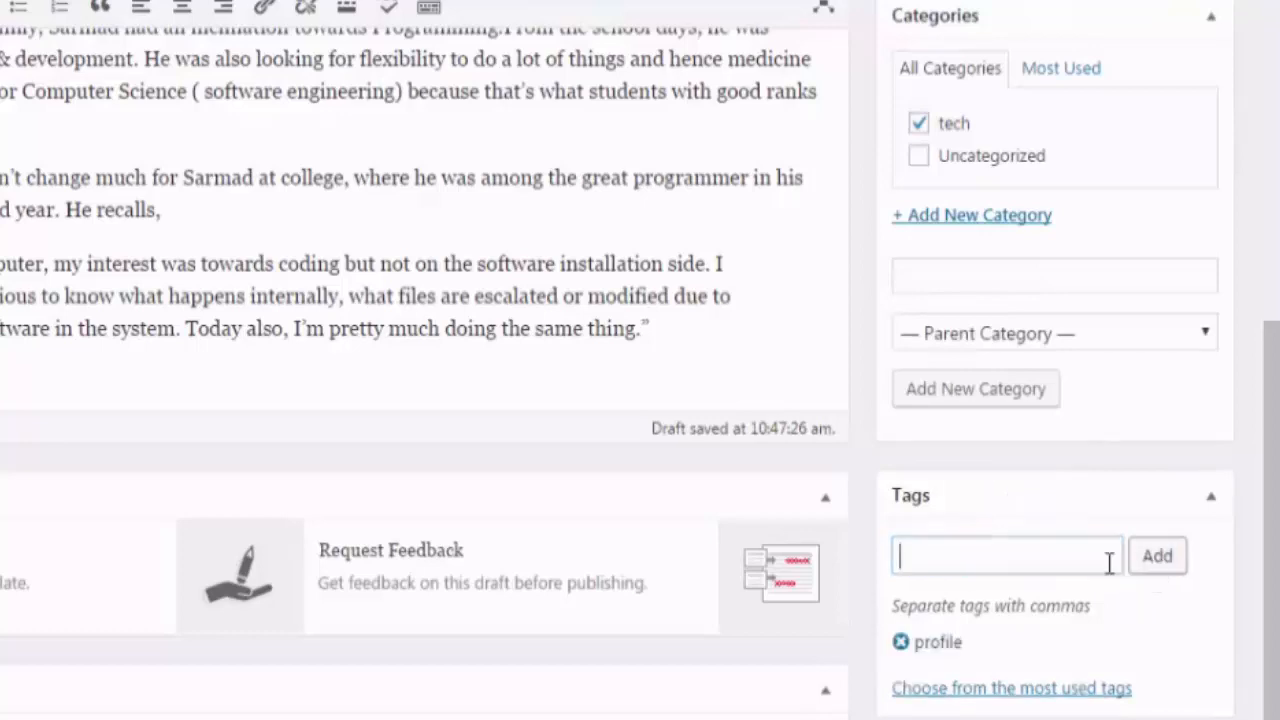
type("tech")
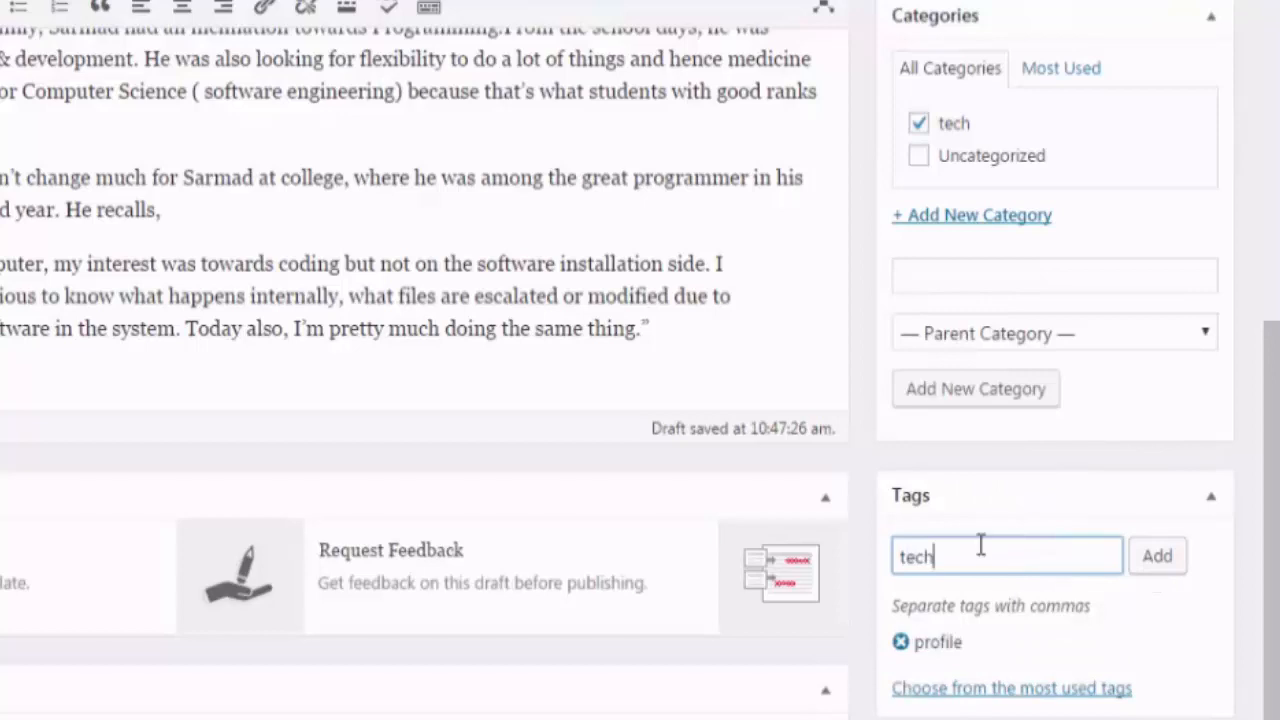
scroll(1170, 560, "down", 1)
left_click(1163, 470)
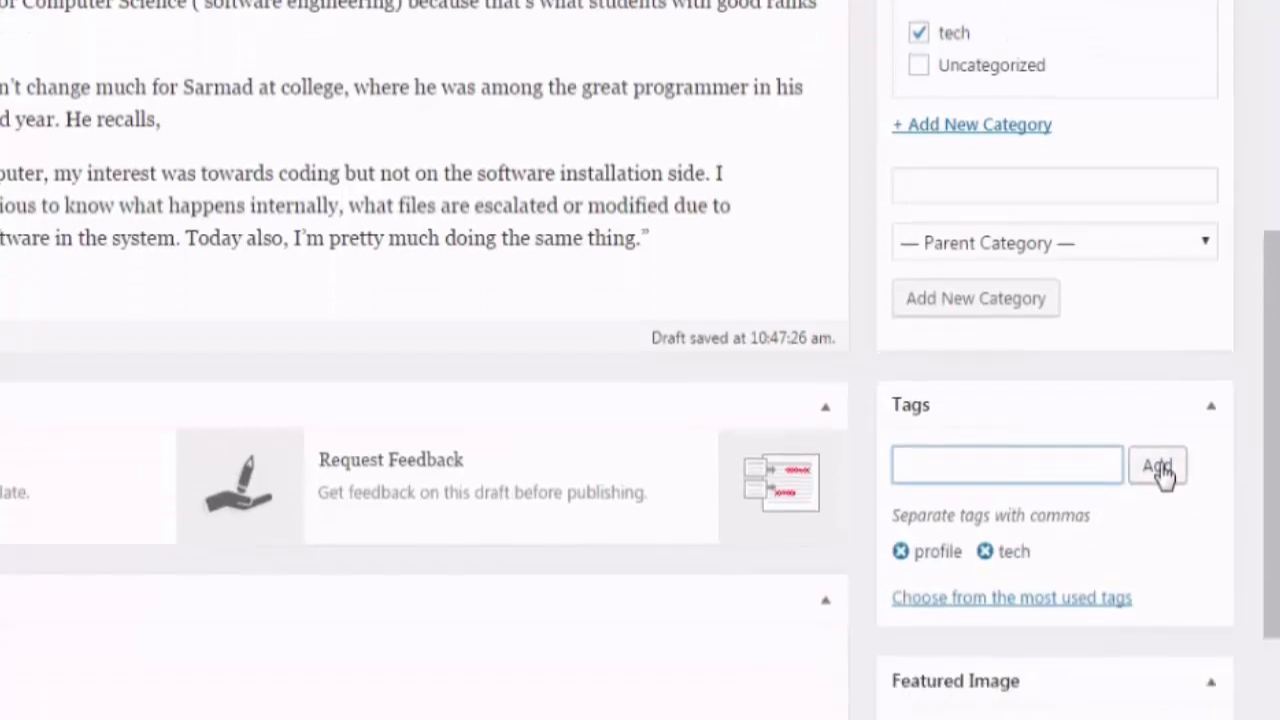
type("blogger")
left_click(1160, 458)
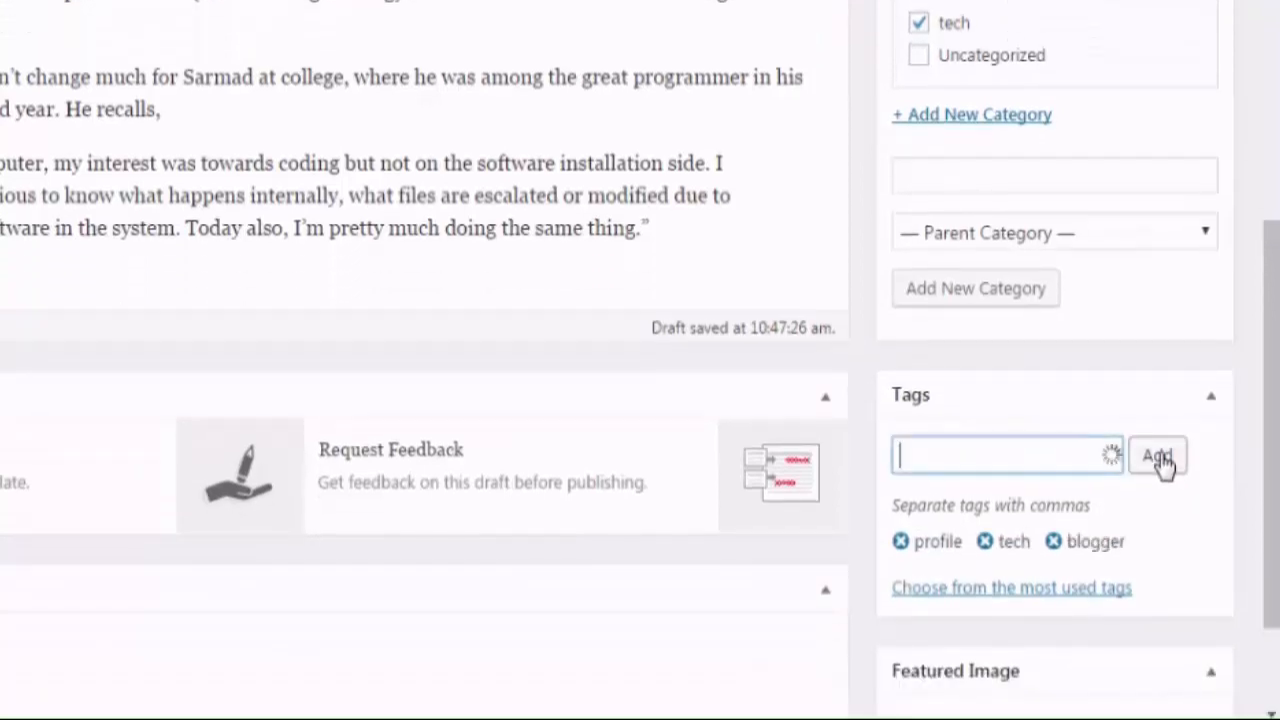
type("about")
left_click(1160, 460)
type("f")
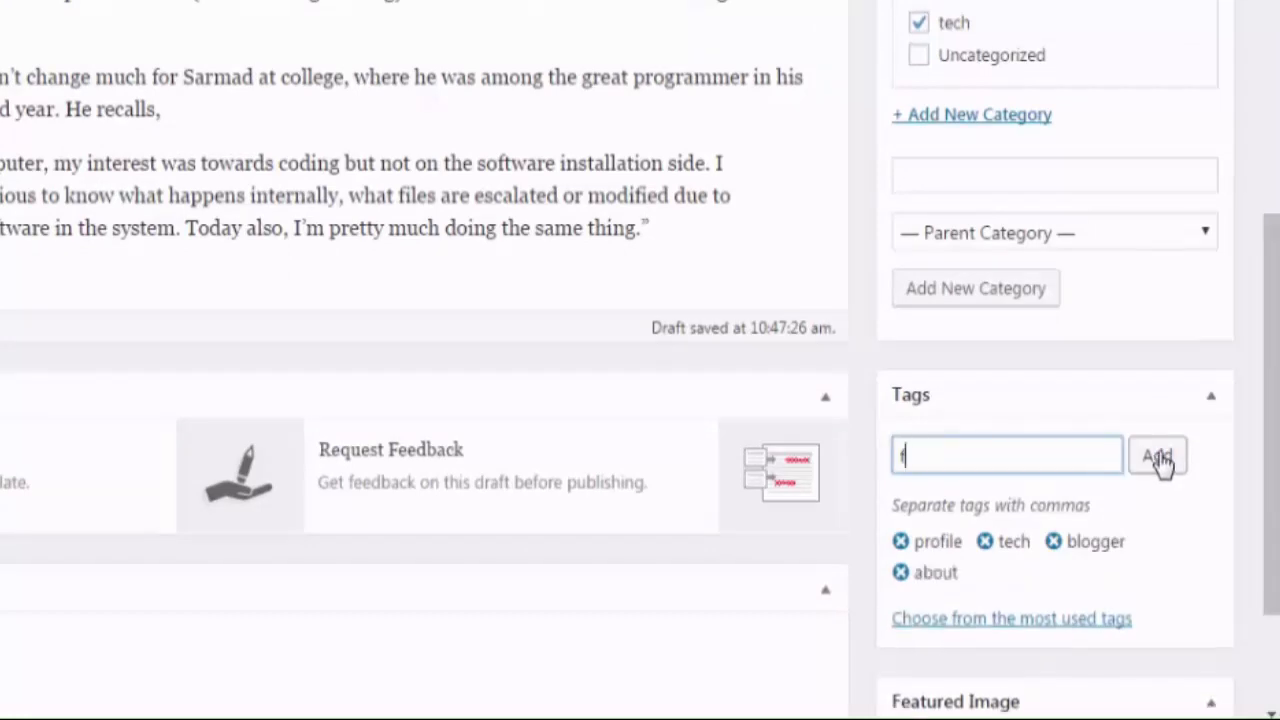
type("reelancer")
left_click(1160, 458)
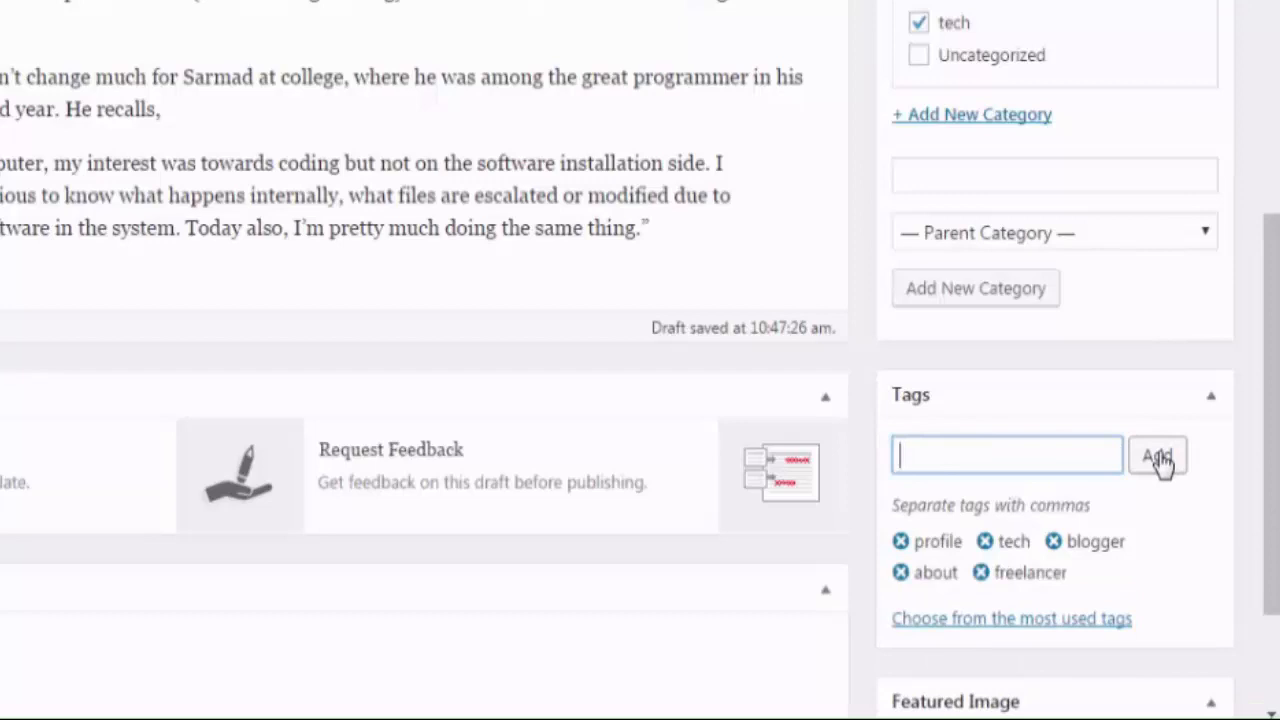
type("pakistan")
left_click(1160, 458)
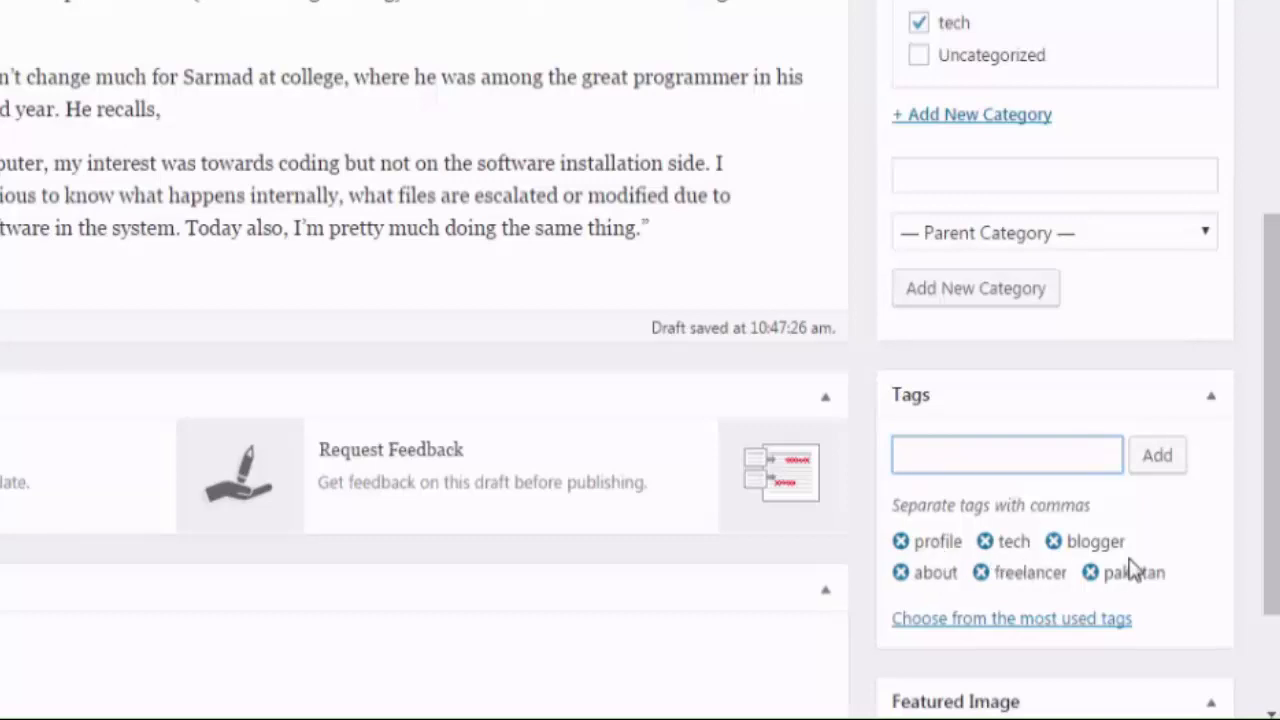
scroll(1005, 510, "down", 2)
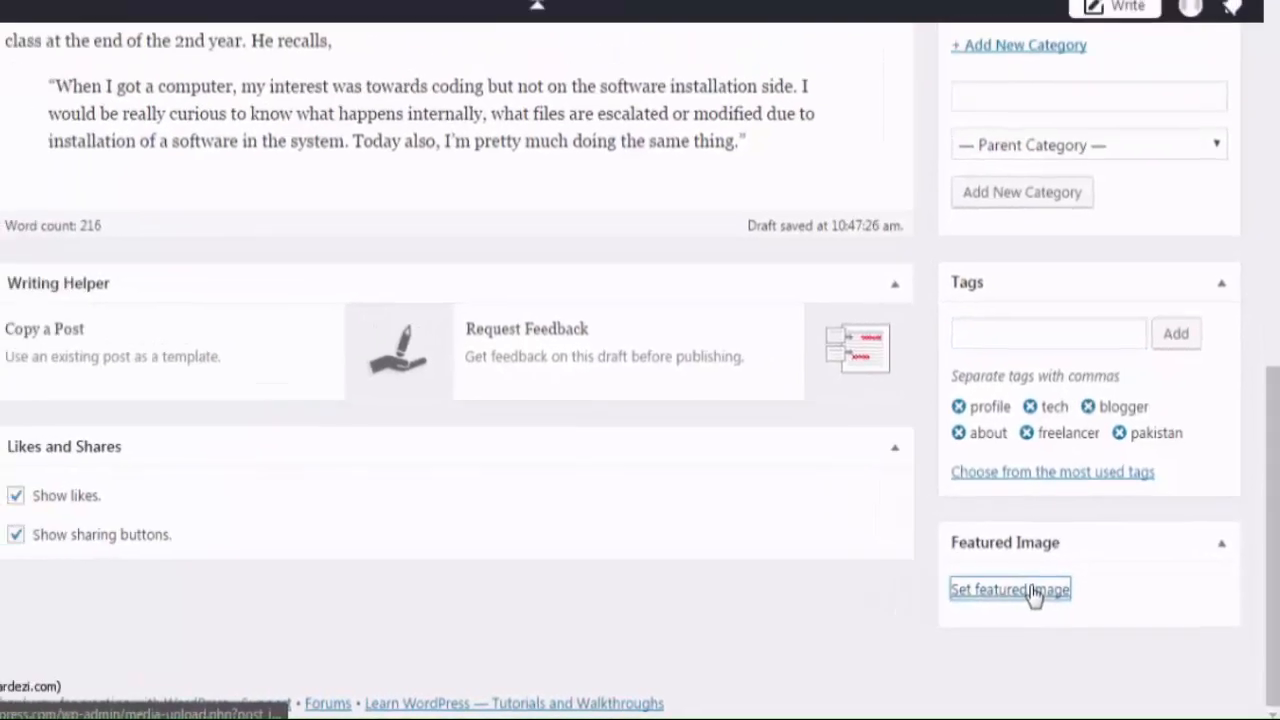
left_click(962, 562)
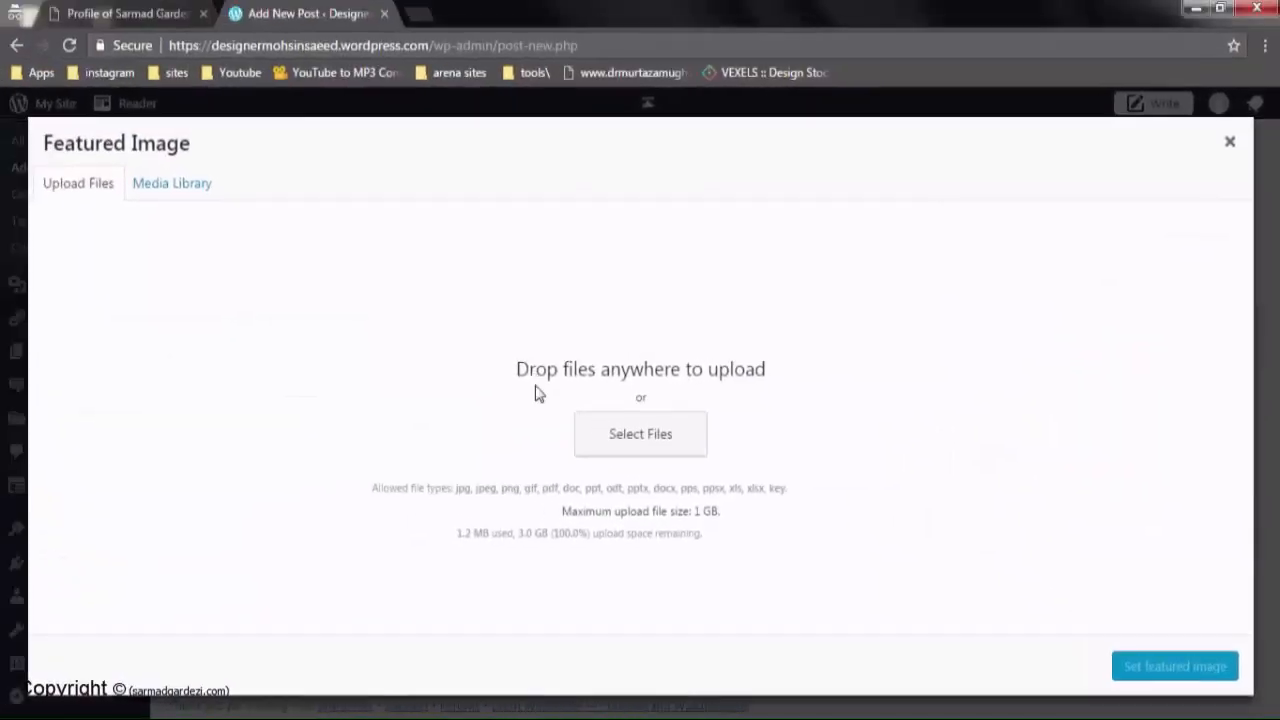
Upload How-to-Create-a-WordPress-Post-960x600.png from the computer as the featured image
left_click(652, 452)
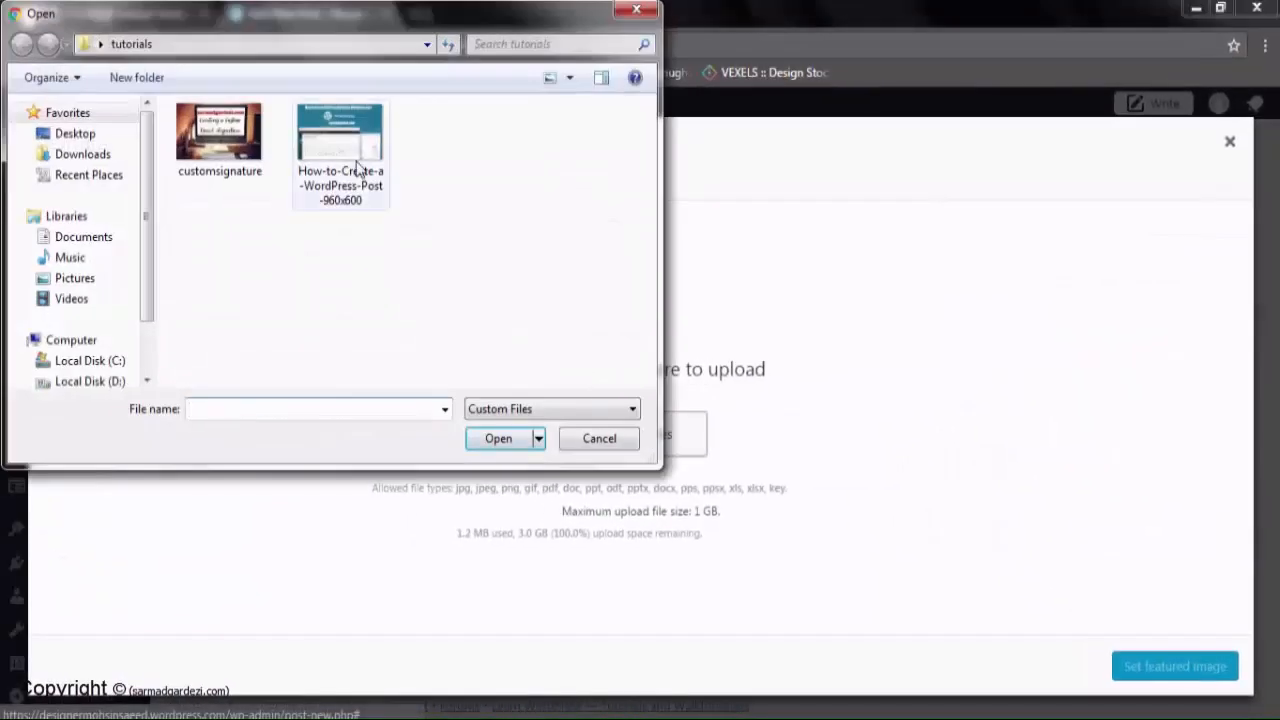
left_click(340, 150)
left_click(498, 438)
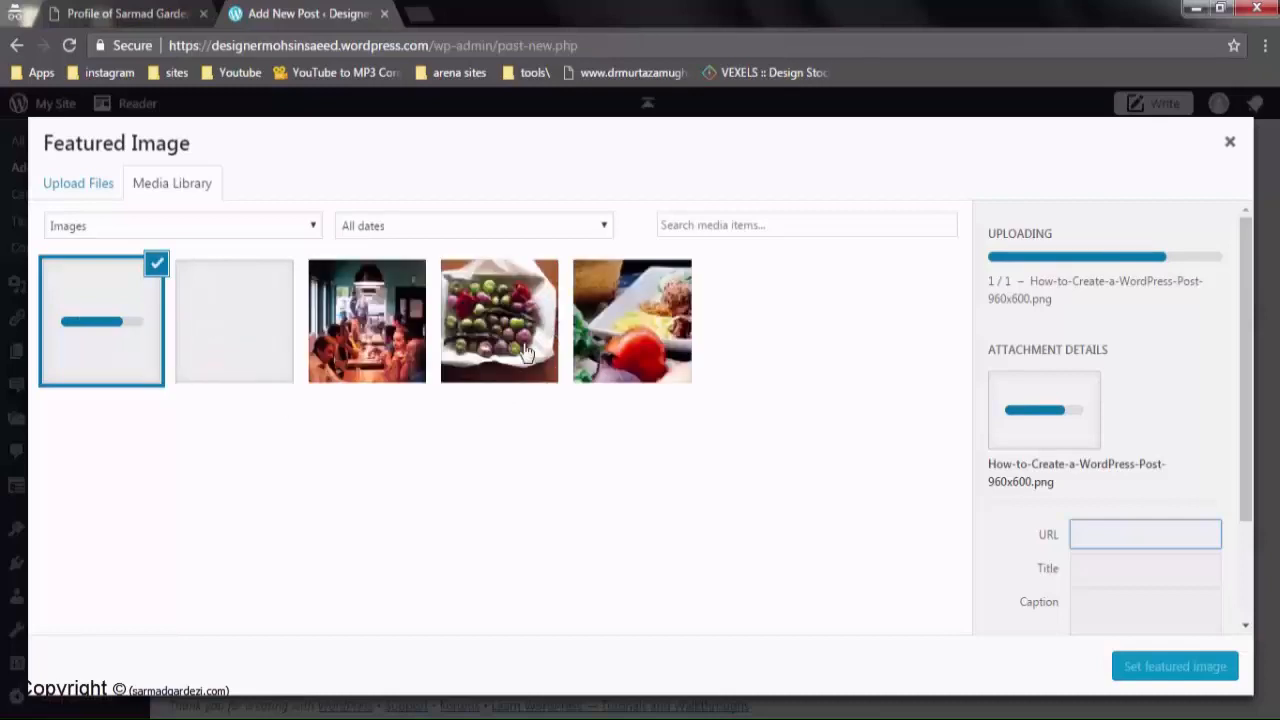
Permanently delete the plated-dish photo from the media library and select the new upload
left_click(240, 365)
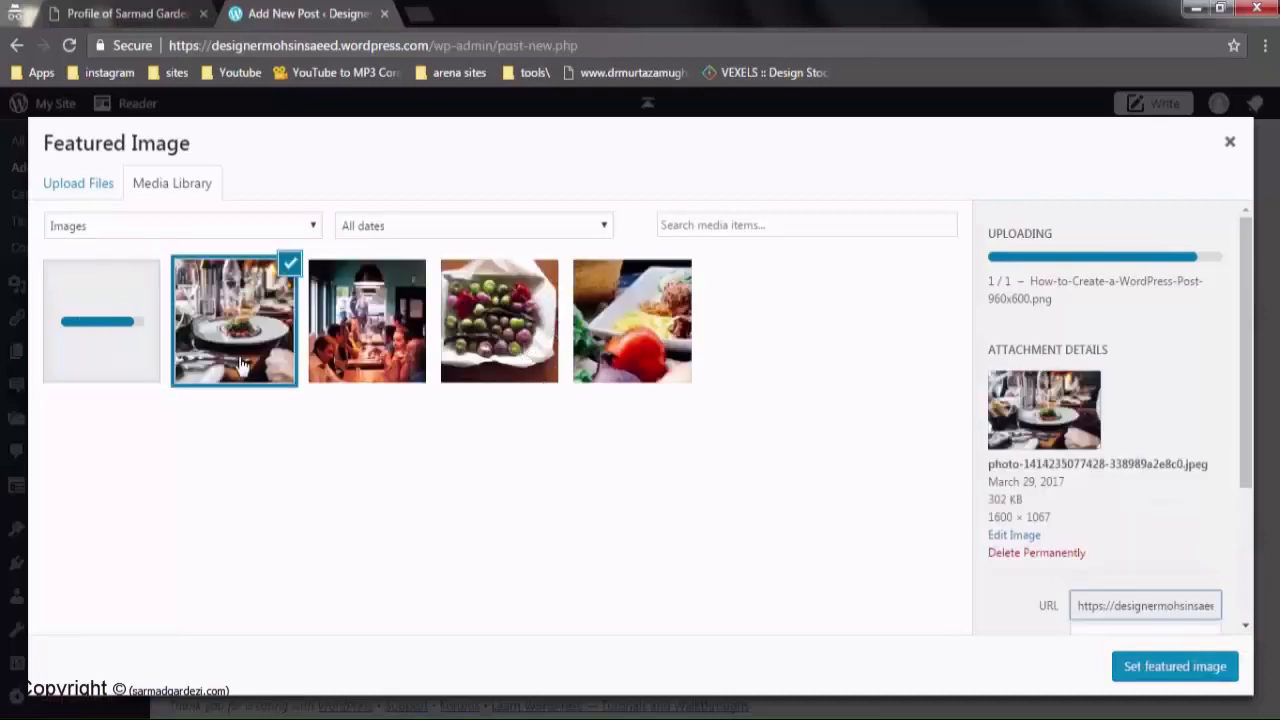
left_click(1037, 556)
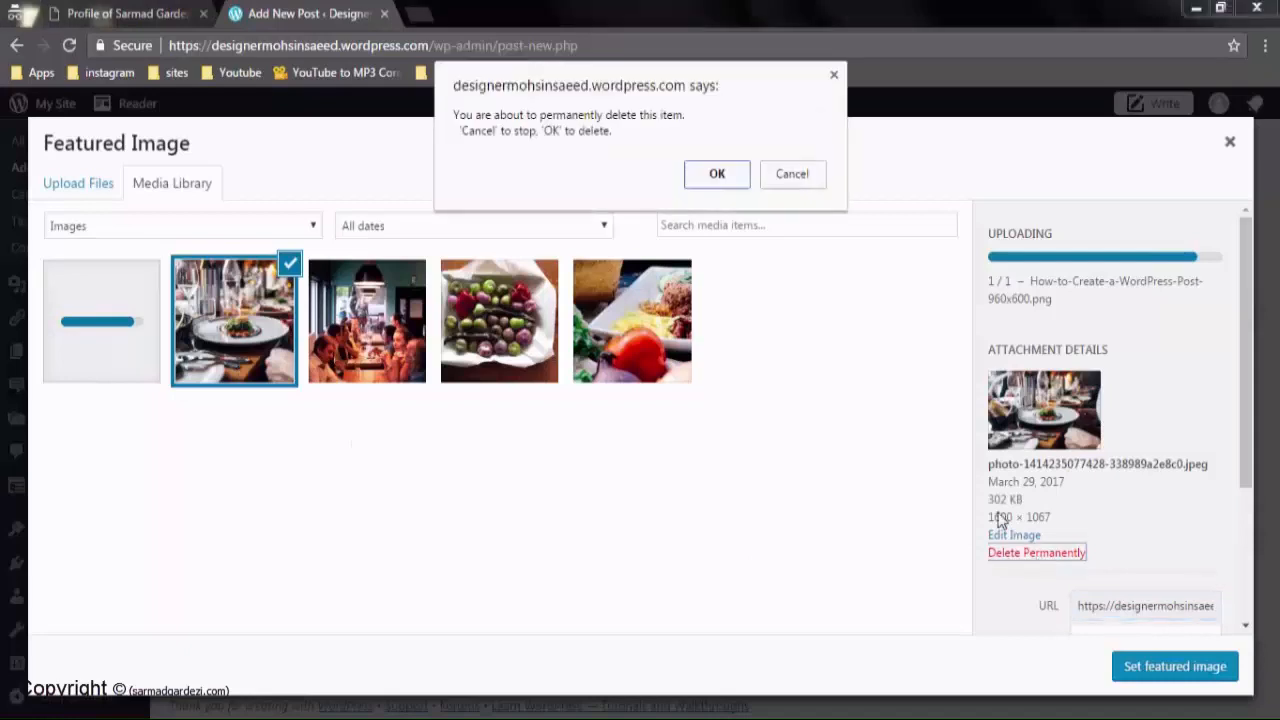
left_click(720, 177)
left_click(117, 343)
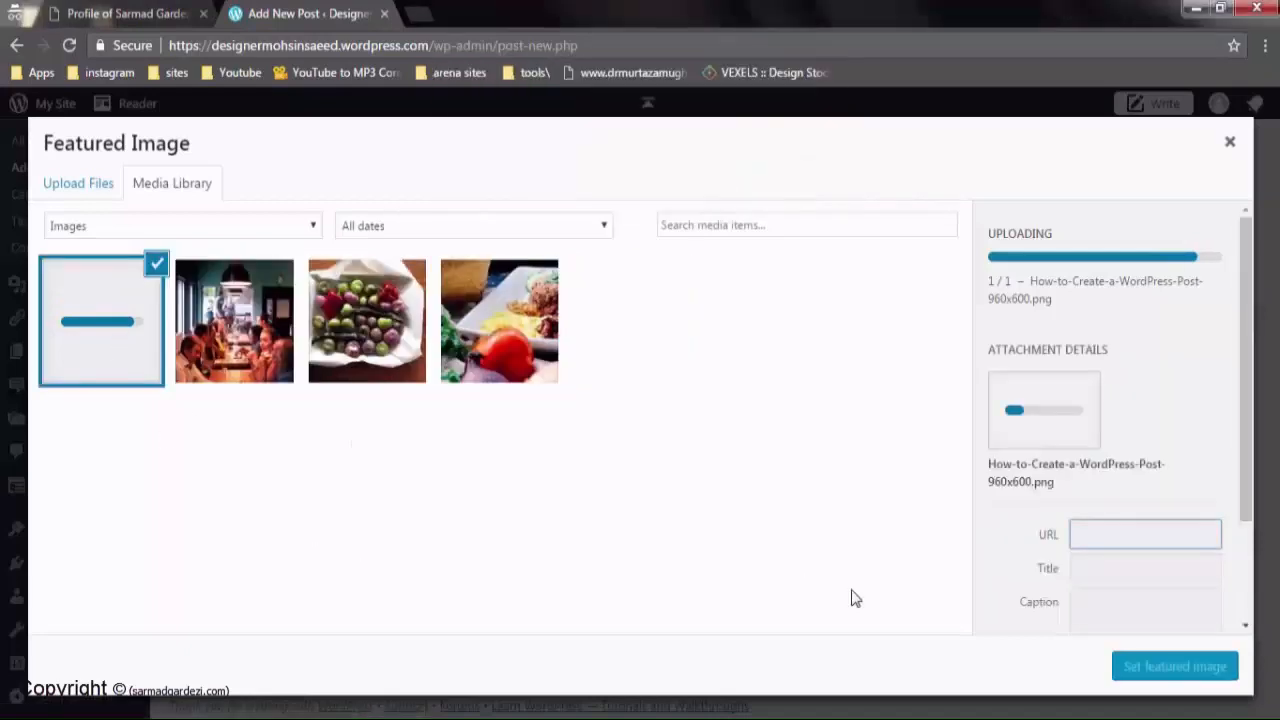
Trim '960x600' from the image title and copy the title How-to-Create-a-WordPress-Post-
scroll(995, 447, "down", 1)
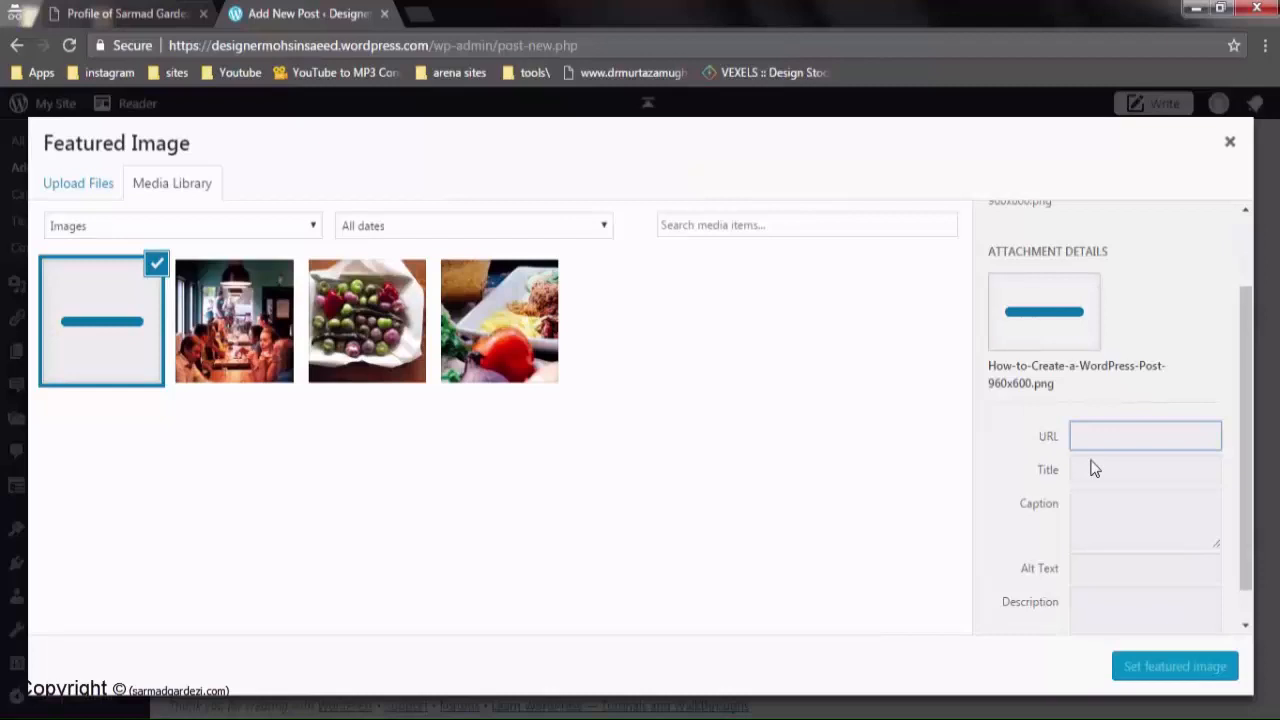
scroll(1090, 470, "up", 1)
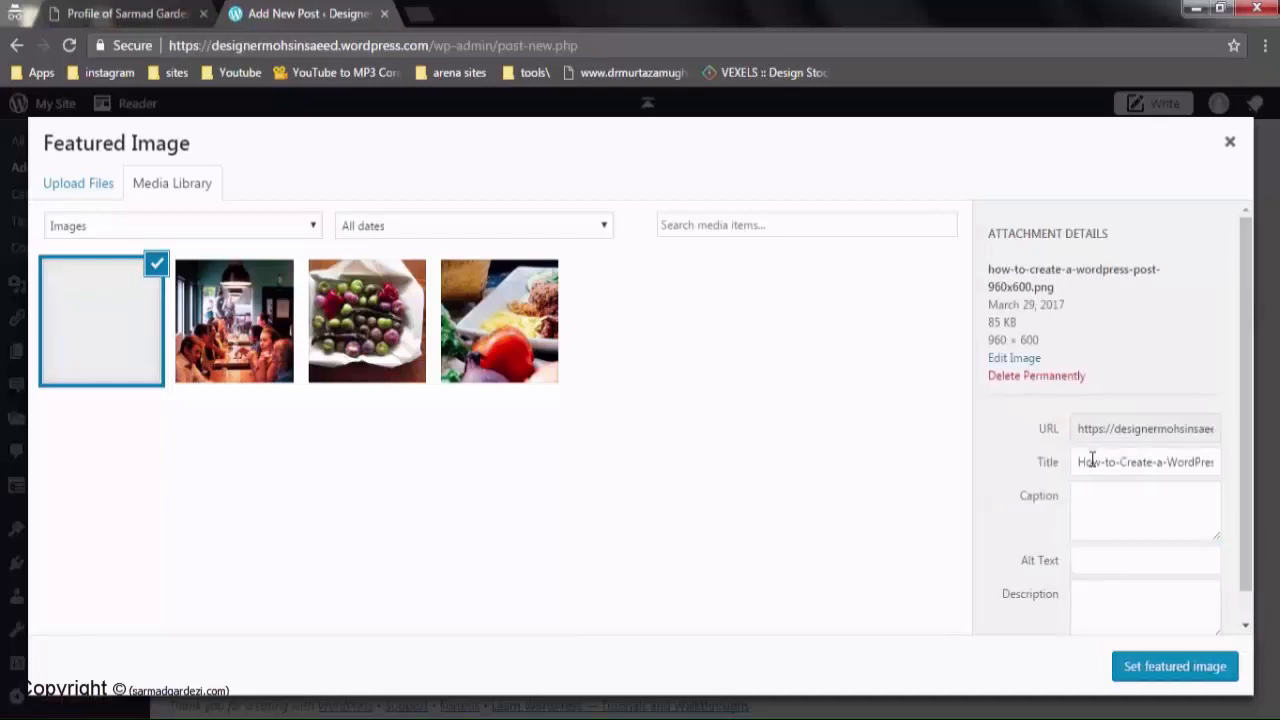
left_click_drag(1106, 537, 1237, 538)
left_click(1196, 558)
left_click(1187, 536)
key("BackSpace")
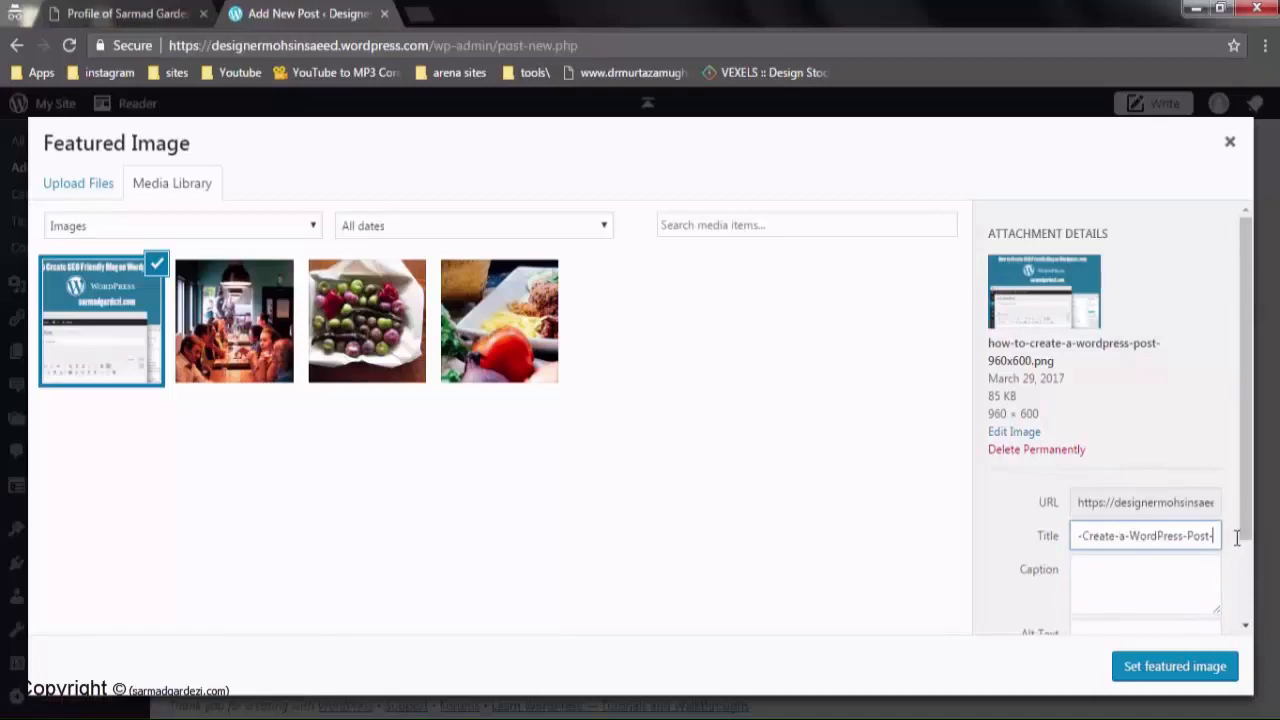
key("ctrl+a")
key("ctrl+c")
Paste the title into Caption, Alt Text and Description, then set it as featured image
left_click(1149, 594)
key("ctrl+v")
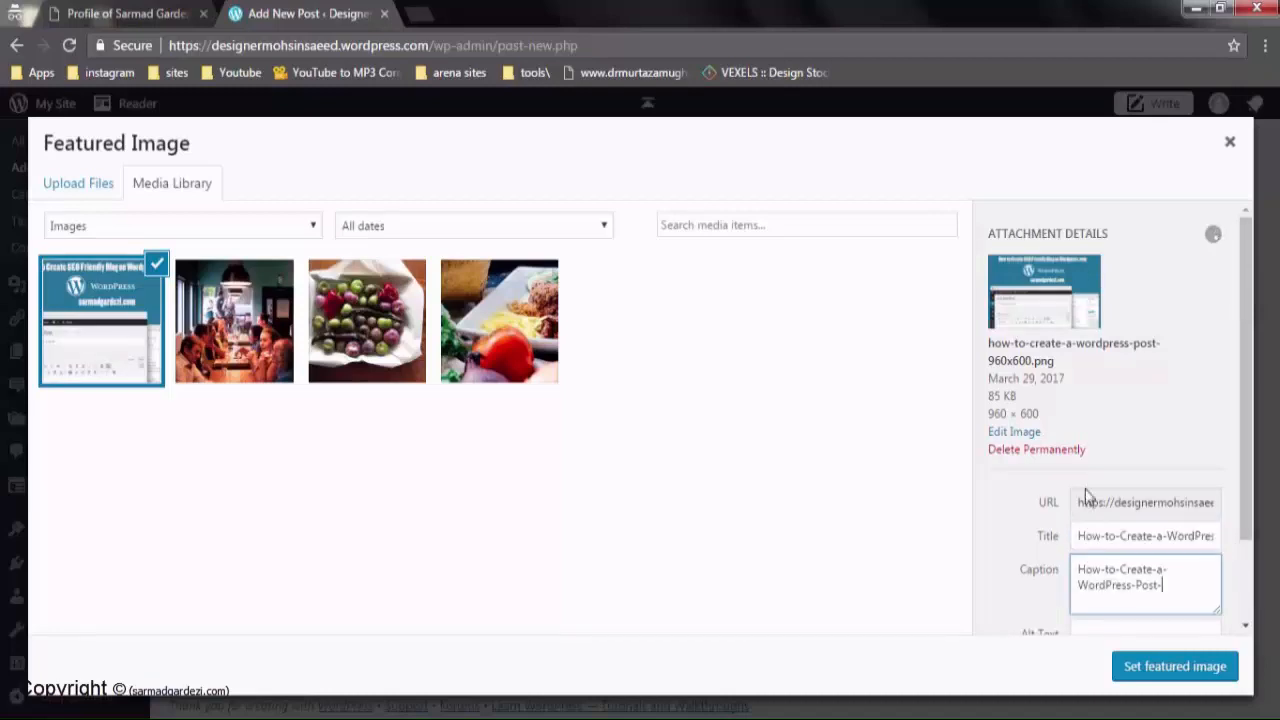
scroll(1088, 497, "down", 1)
left_click(1123, 528)
key("ctrl+v")
left_click(1111, 583)
key("ctrl+v")
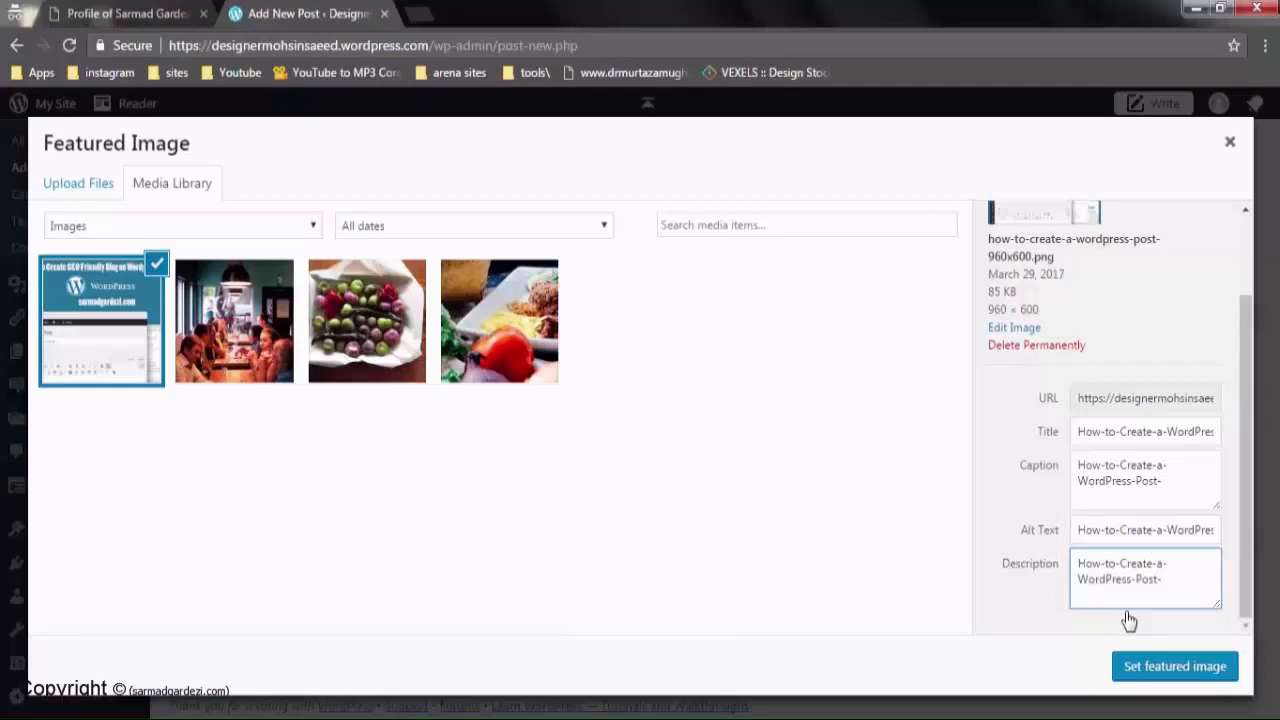
left_click(1203, 671)
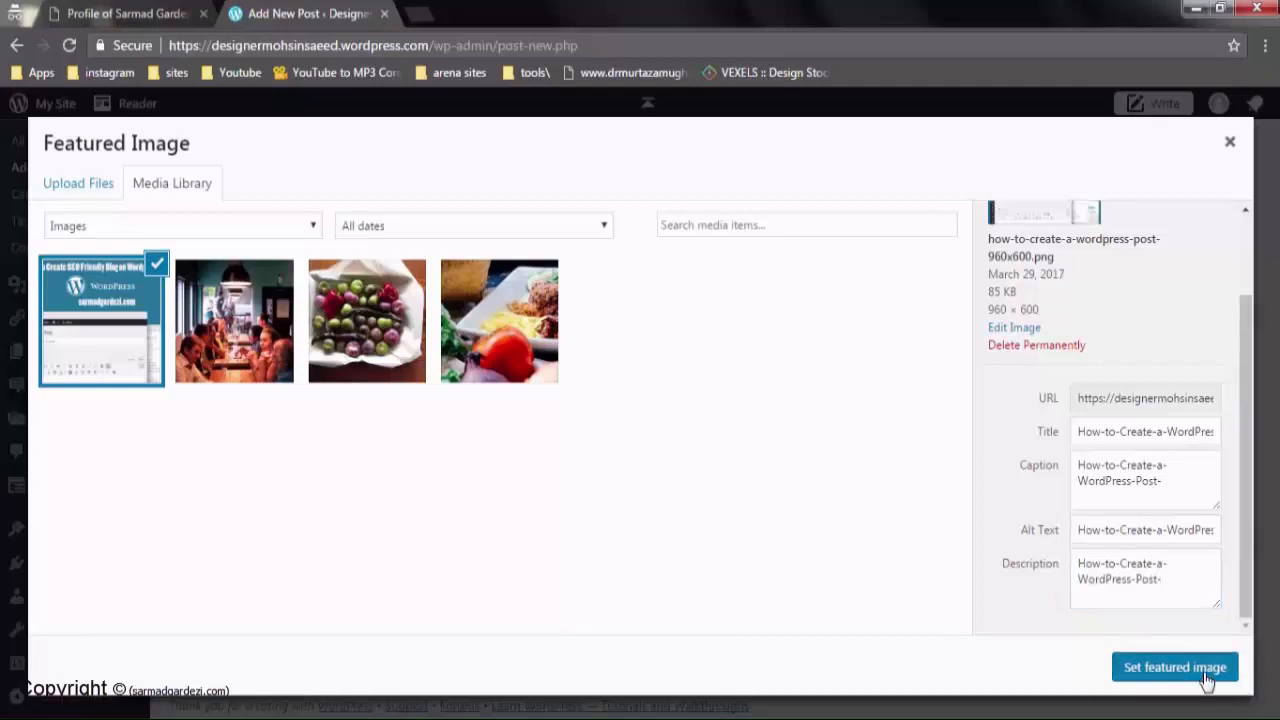
Uncheck Show likes under Likes and Shares, then publish 'About the Designer'
scroll(946, 586, "up", 5)
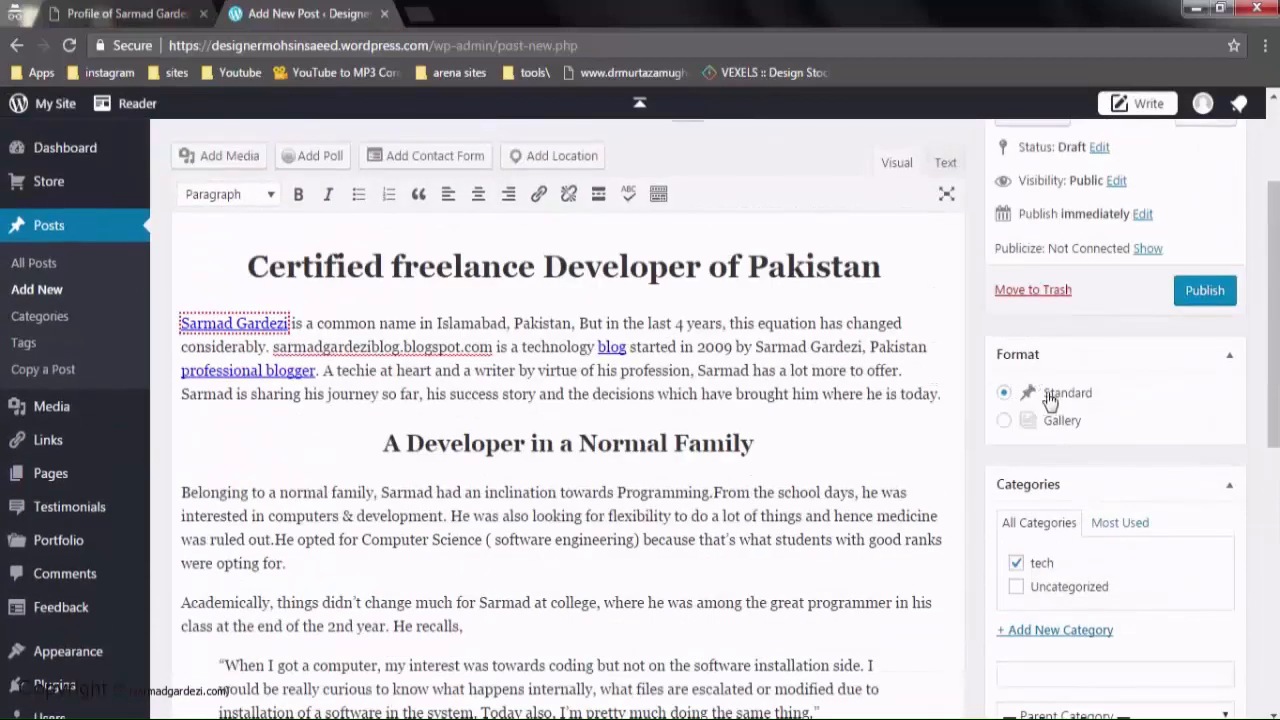
scroll(1049, 398, "up", 1)
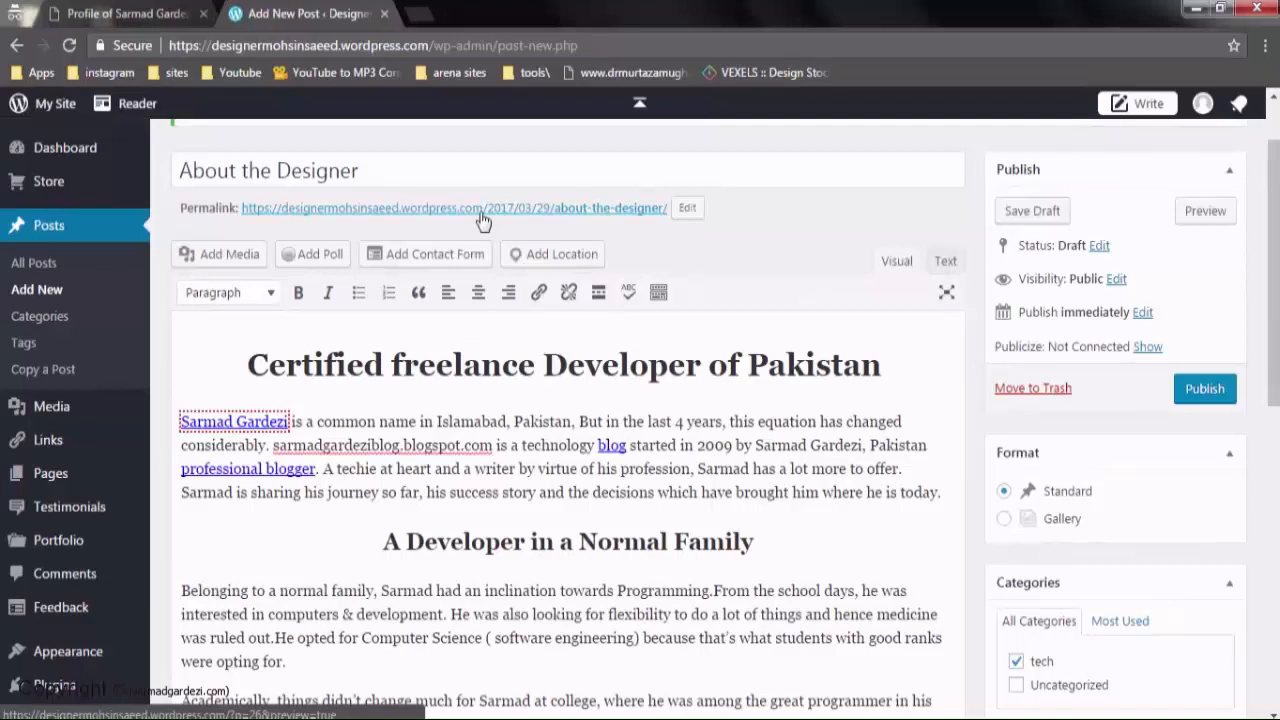
scroll(483, 220, "down", 10)
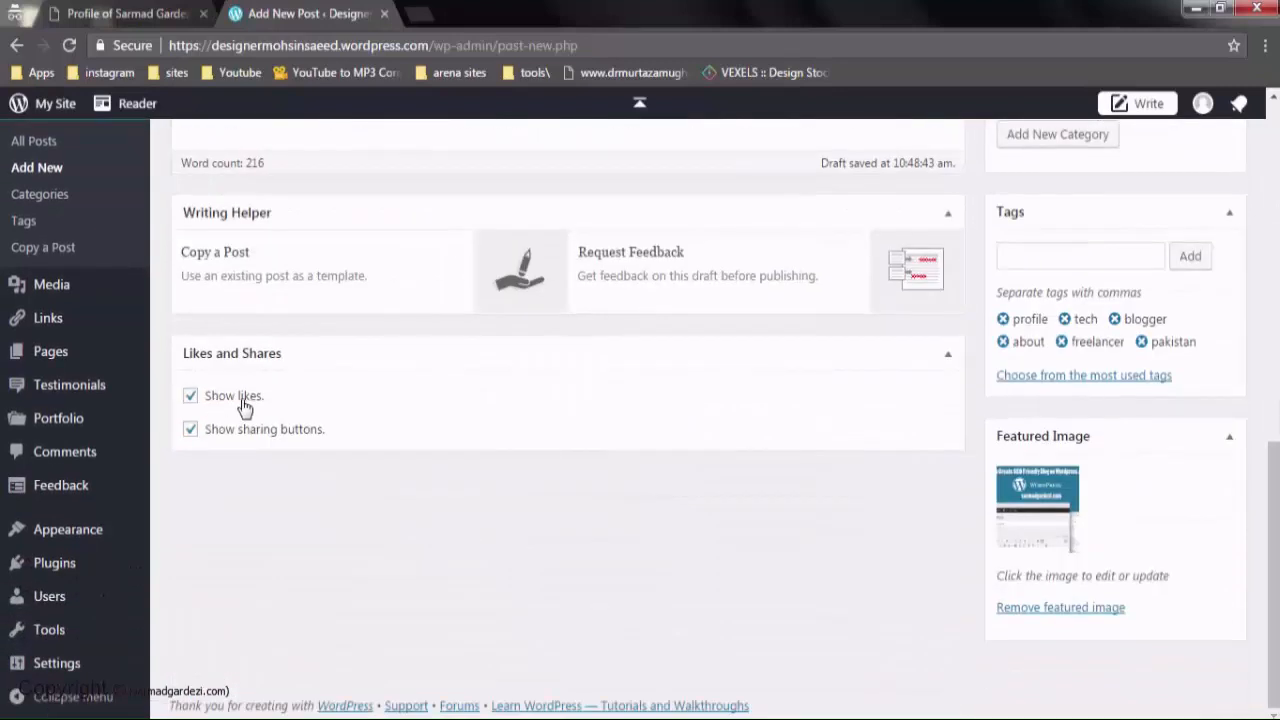
left_click(190, 396)
scroll(463, 533, "up", 10)
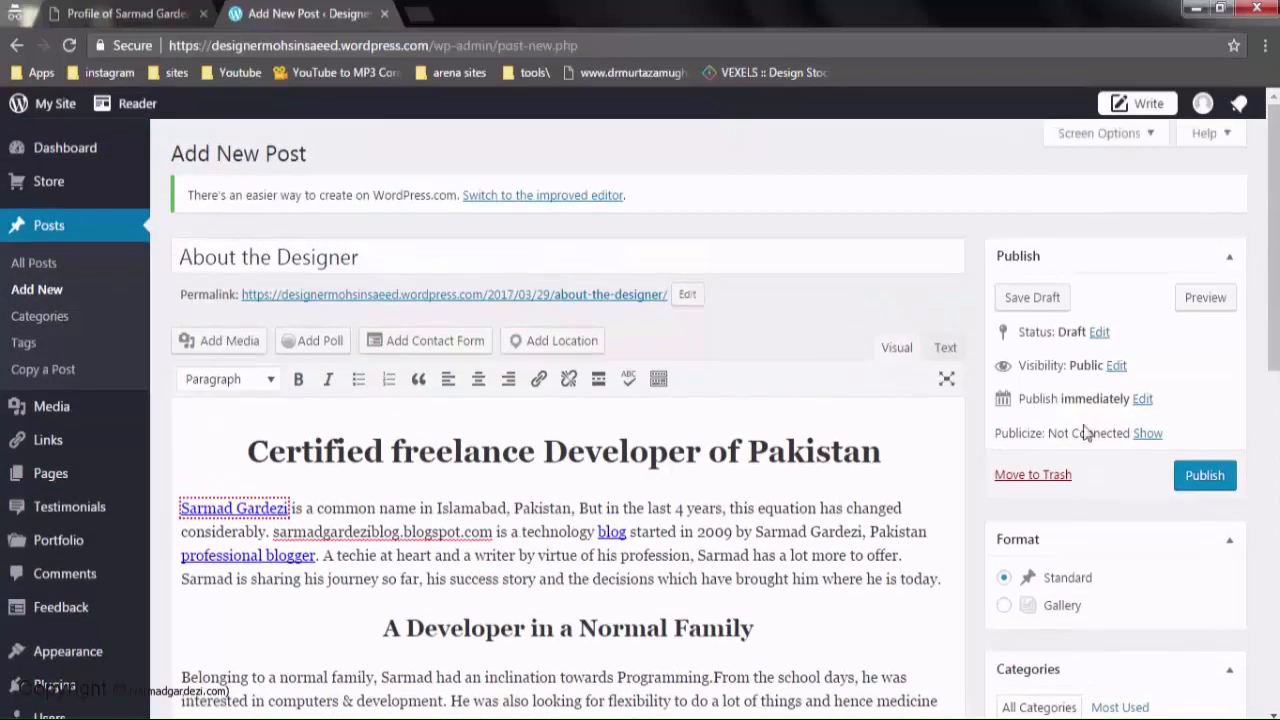
left_click(1203, 475)
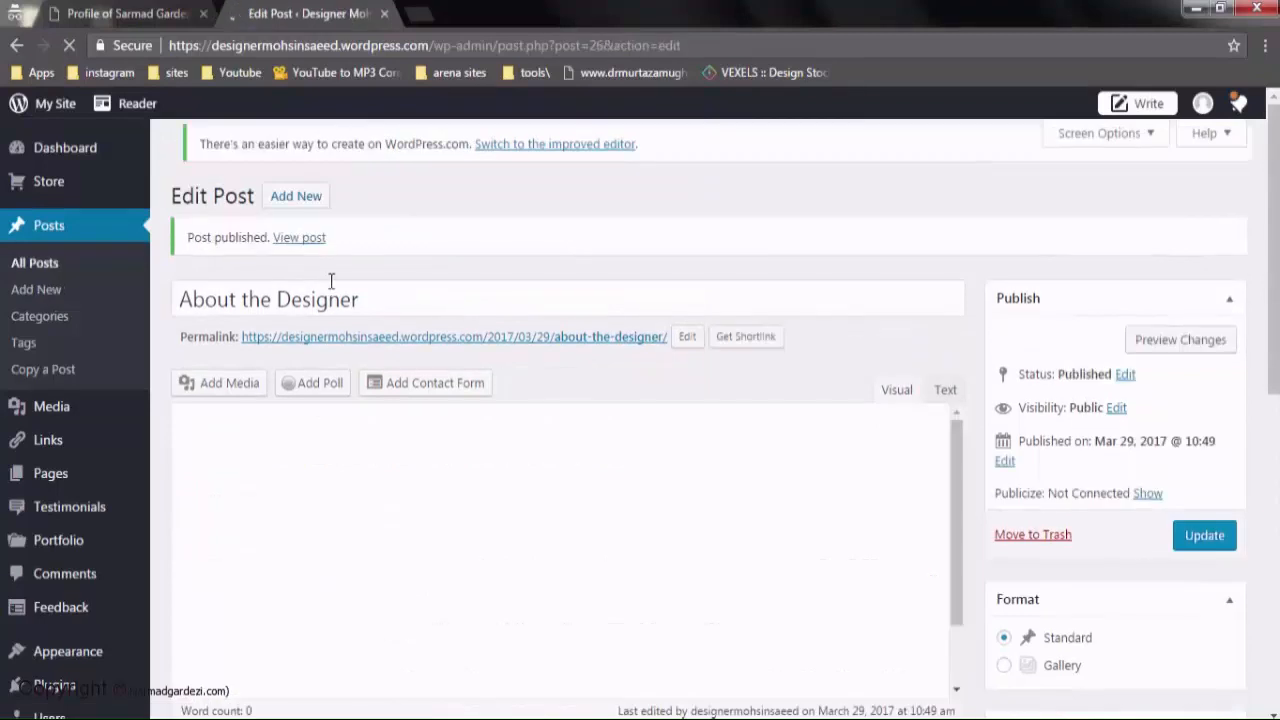
Open the published About the Designer post live in its own tab from the Post published notice
left_click(302, 234)
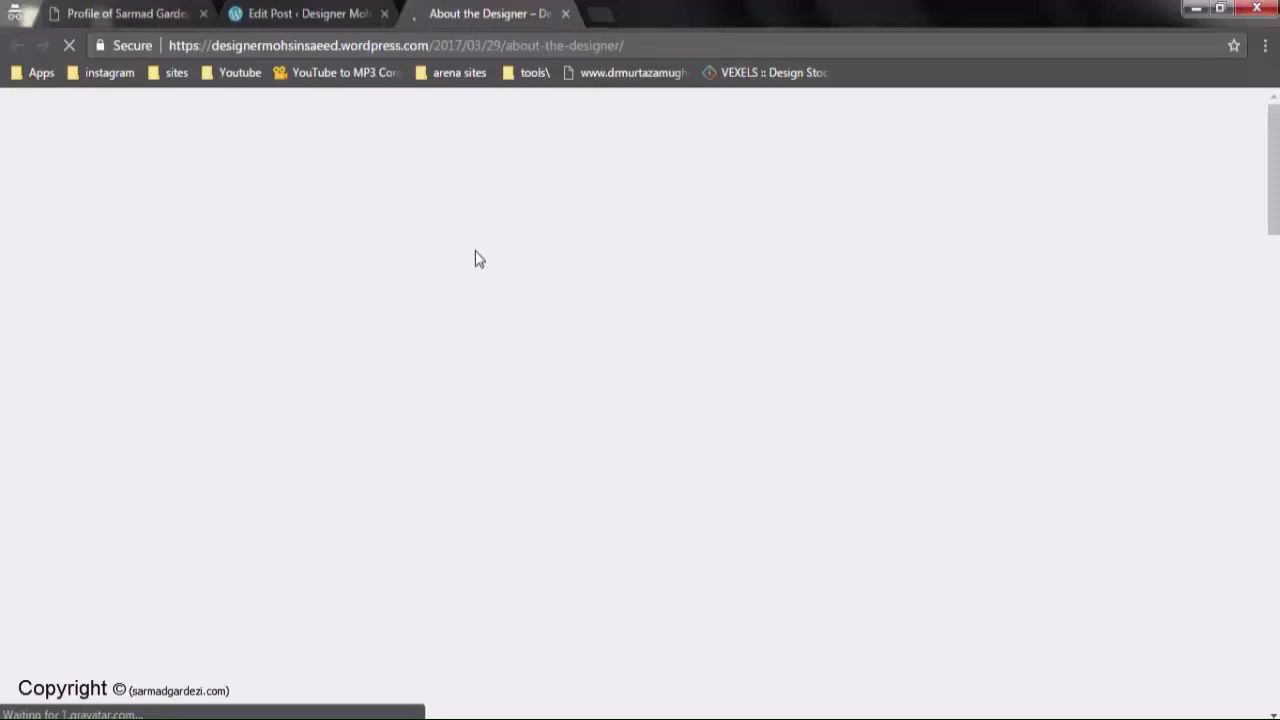
Read through the live About the Designer post, then bring up Chrome's taskbar jump list
scroll(437, 326, "down", 7)
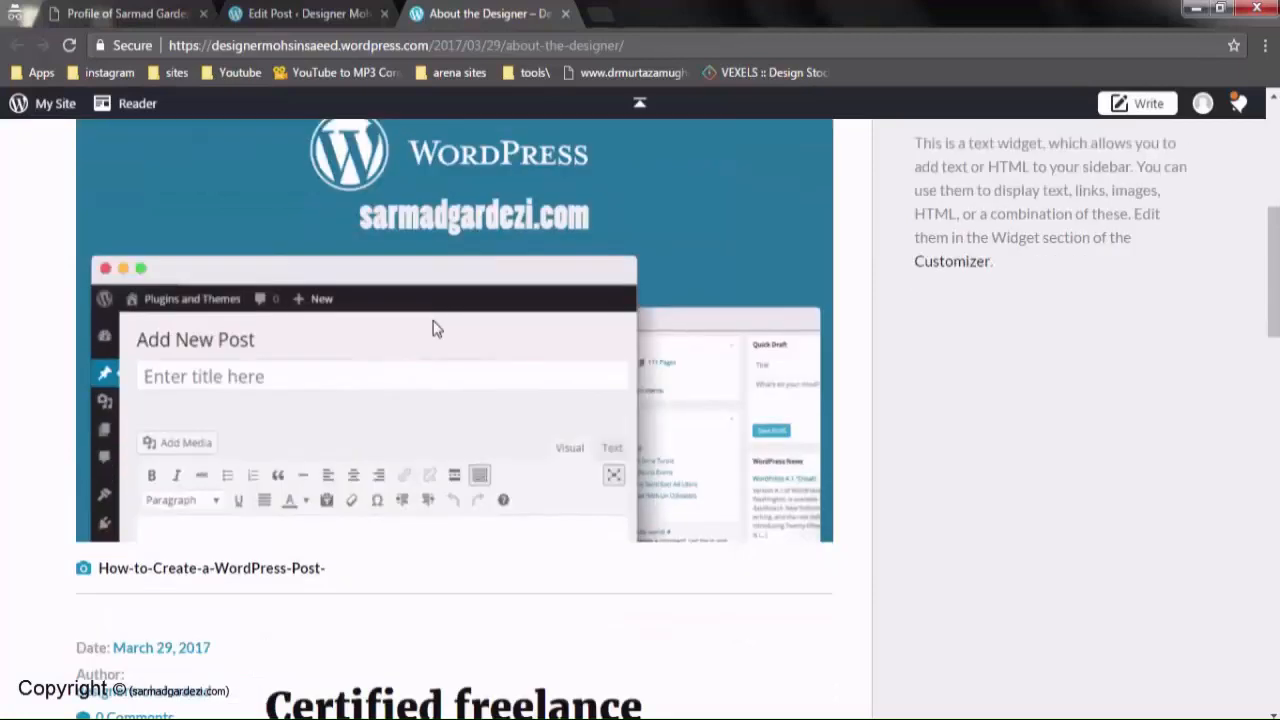
scroll(383, 341, "down", 6)
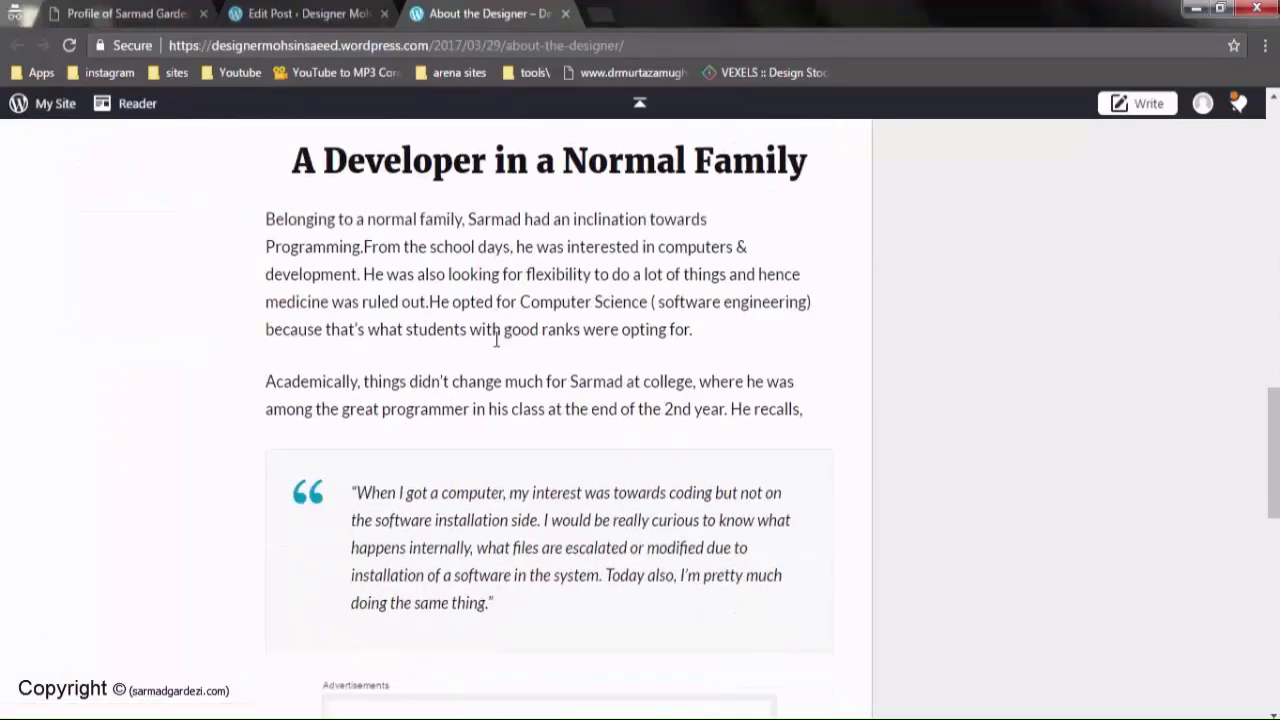
scroll(500, 340, "down", 3)
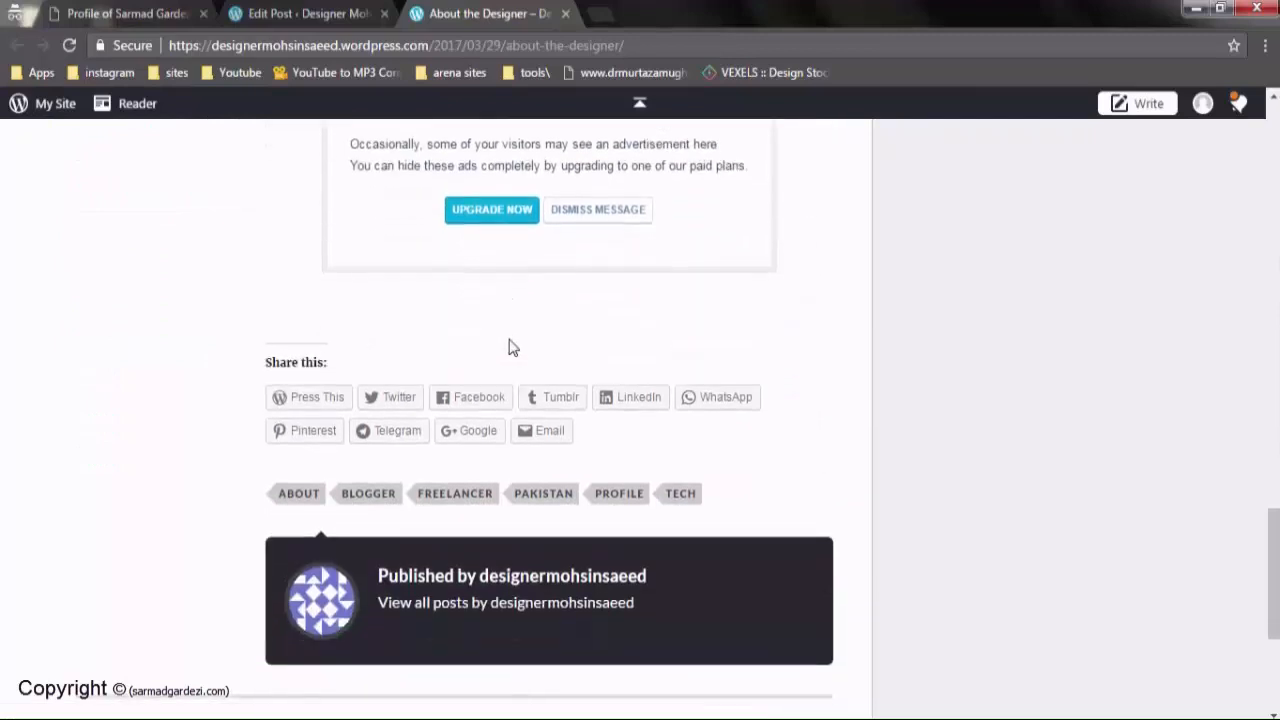
scroll(508, 347, "down", 1)
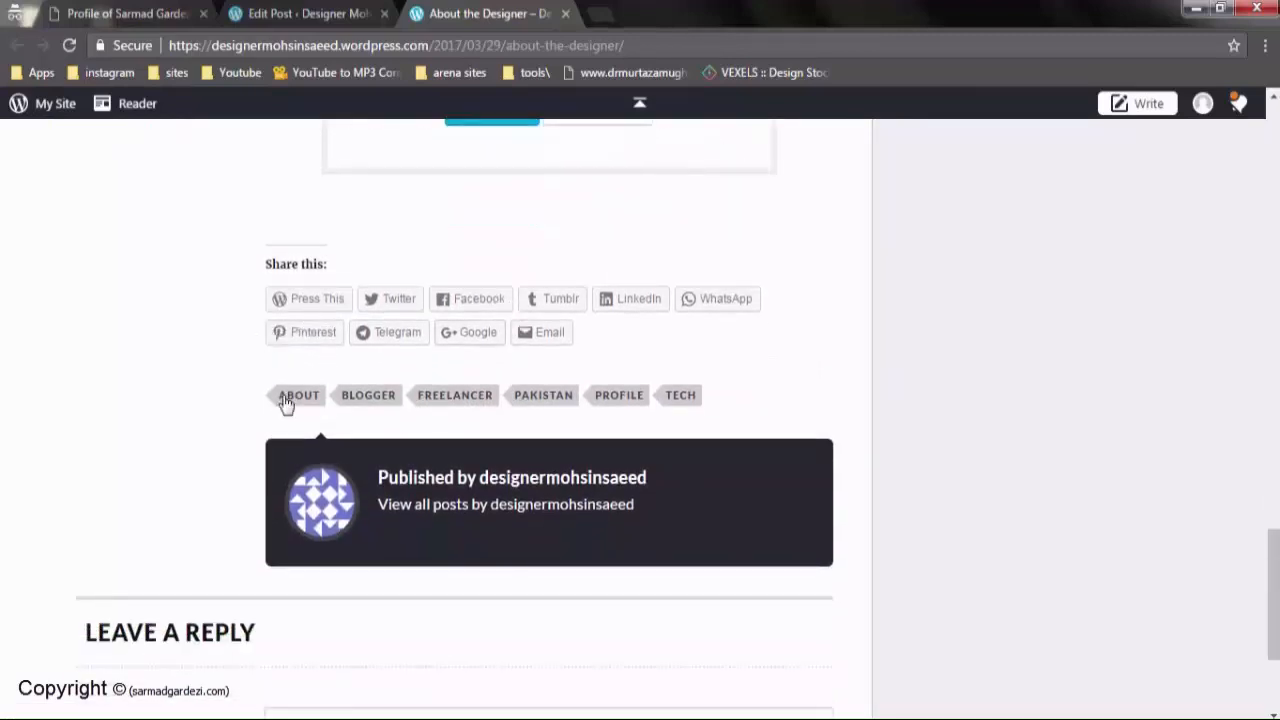
scroll(654, 420, "down", 2)
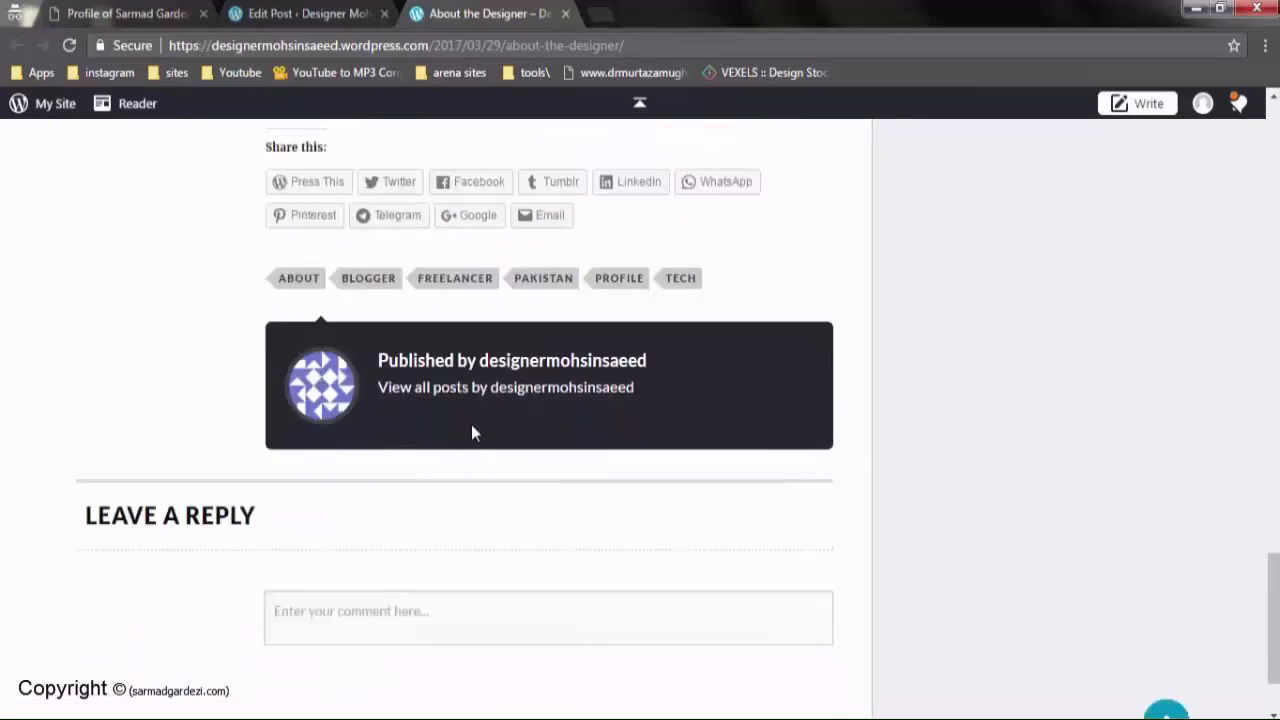
scroll(603, 614, "up", 1)
scroll(645, 592, "up", 10)
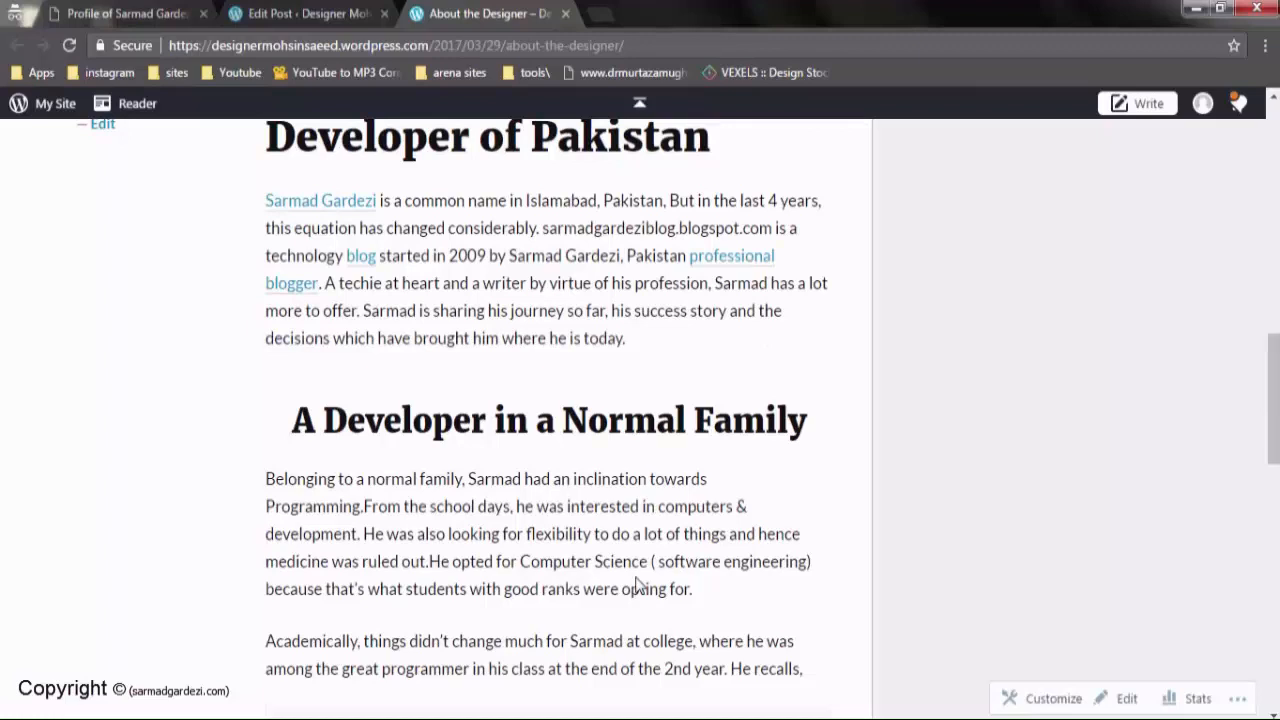
scroll(636, 584, "up", 4)
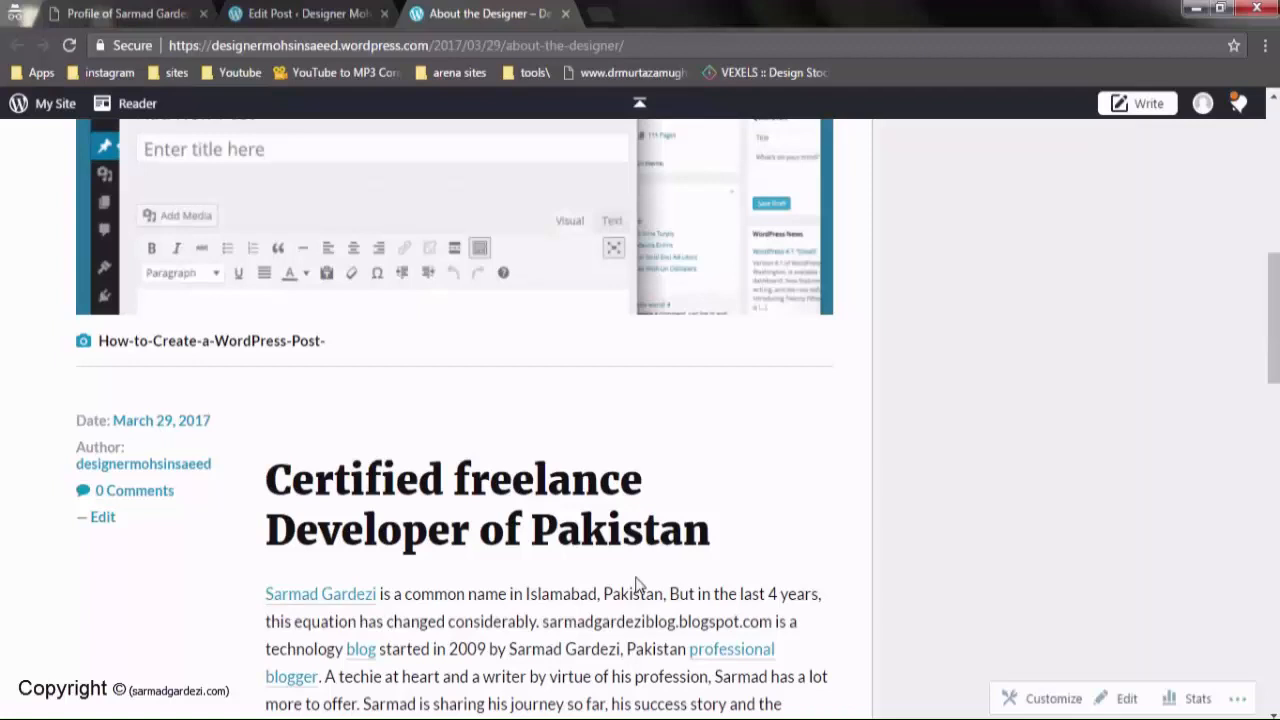
scroll(633, 580, "down", 4)
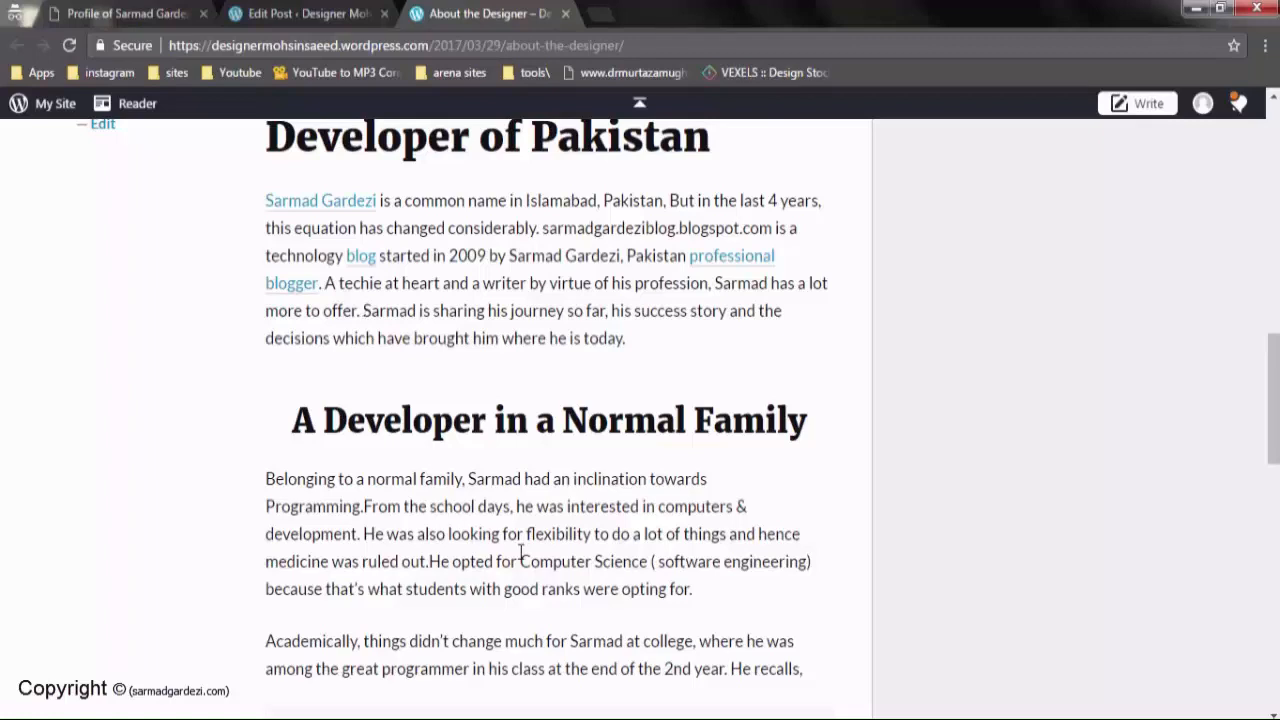
scroll(523, 558, "up", 3)
scroll(521, 556, "up", 6)
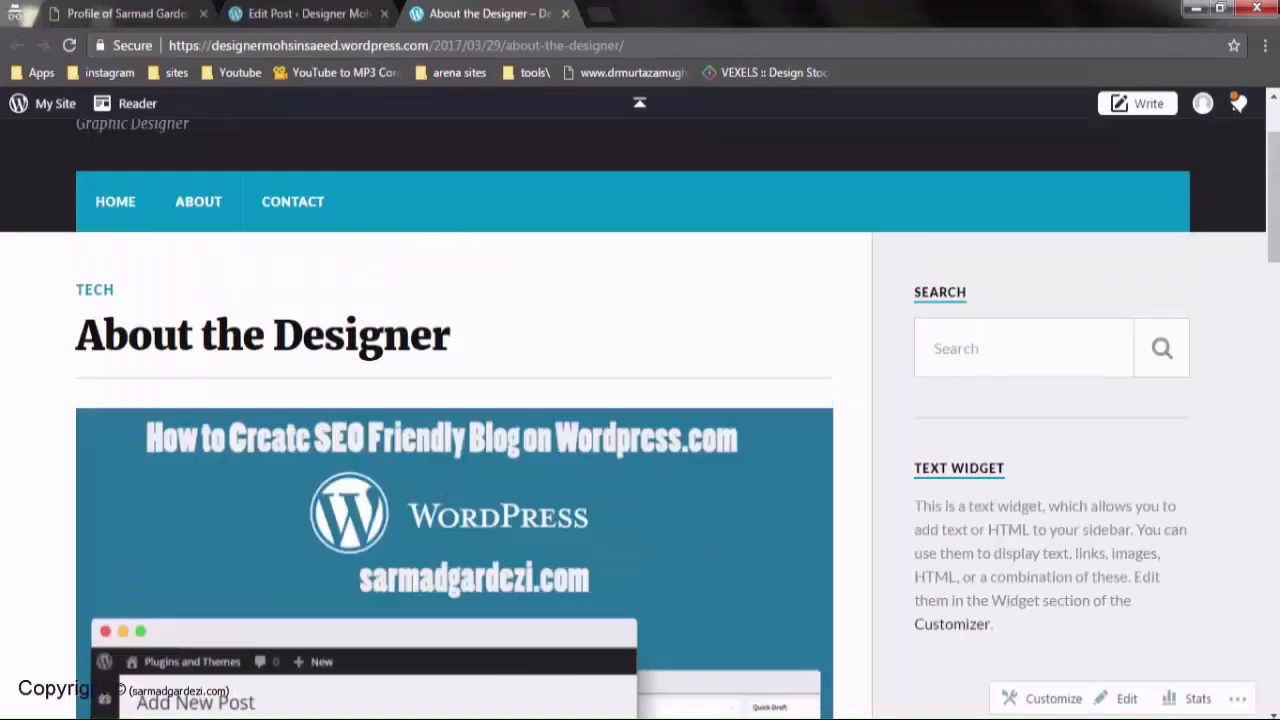
right_click(120, 708)
Open a new Chrome window and search for 'google webmaster tools'
left_click(163, 646)
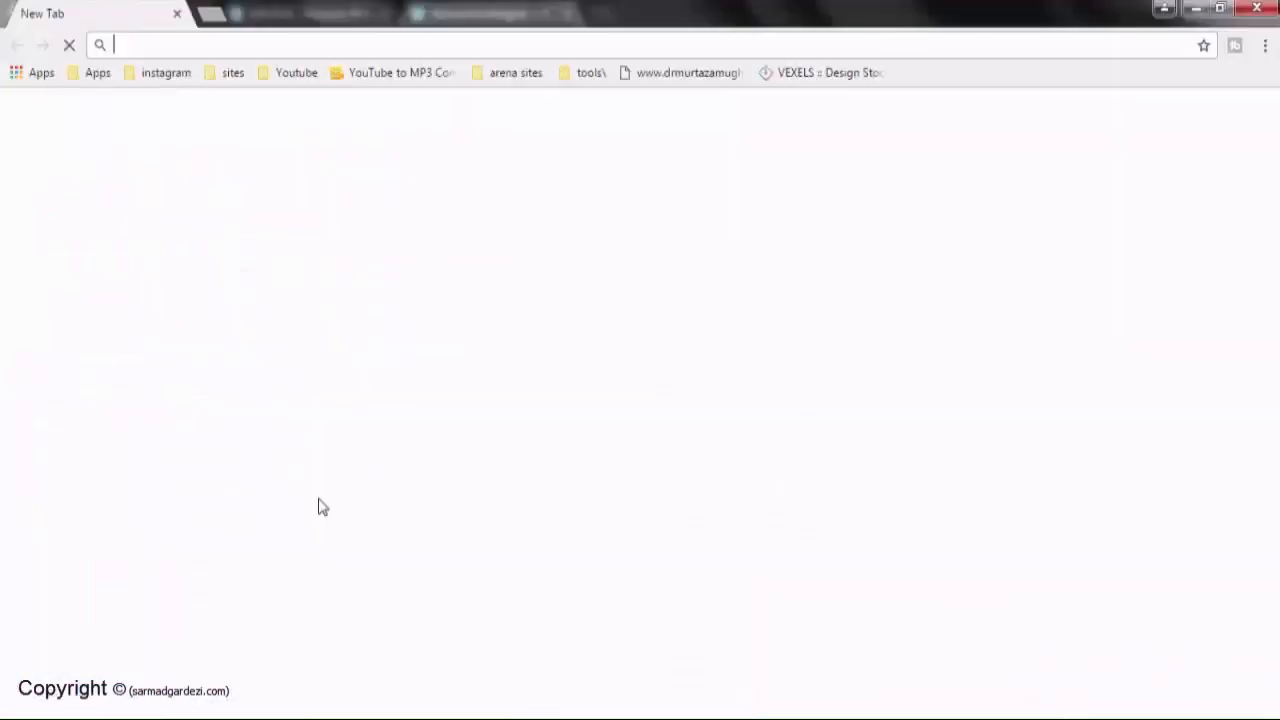
type("google we")
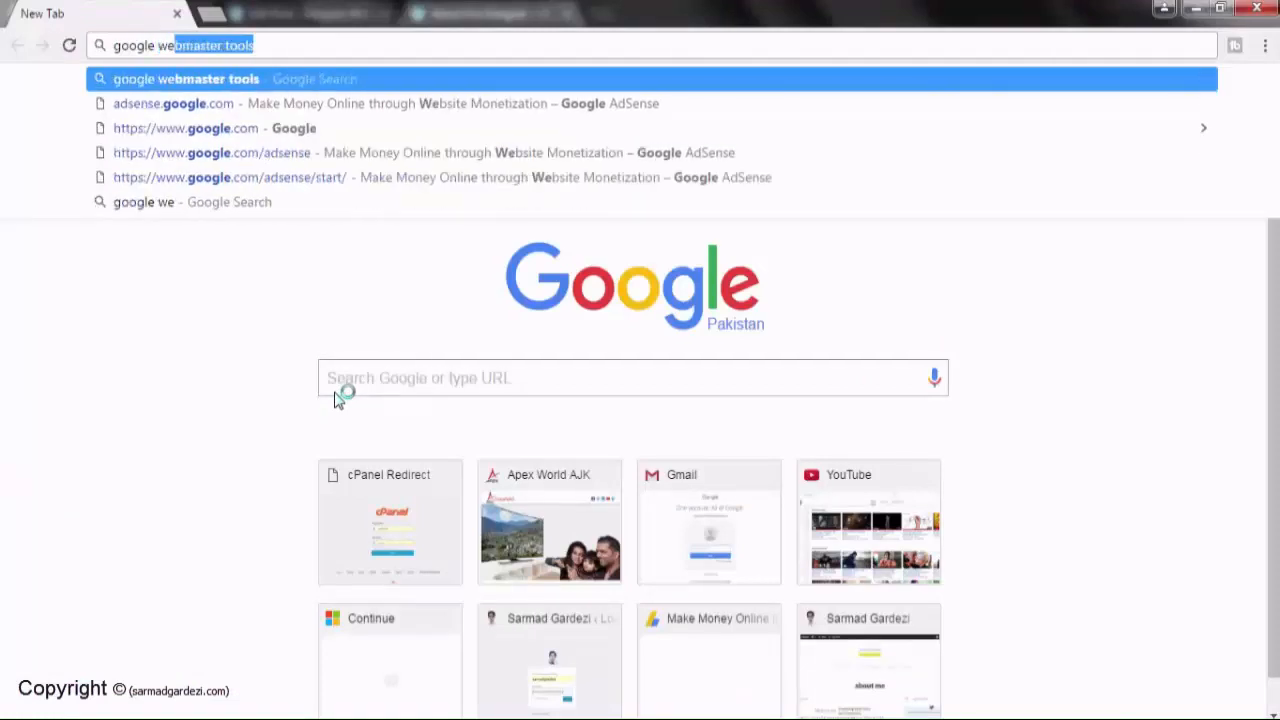
key("Return")
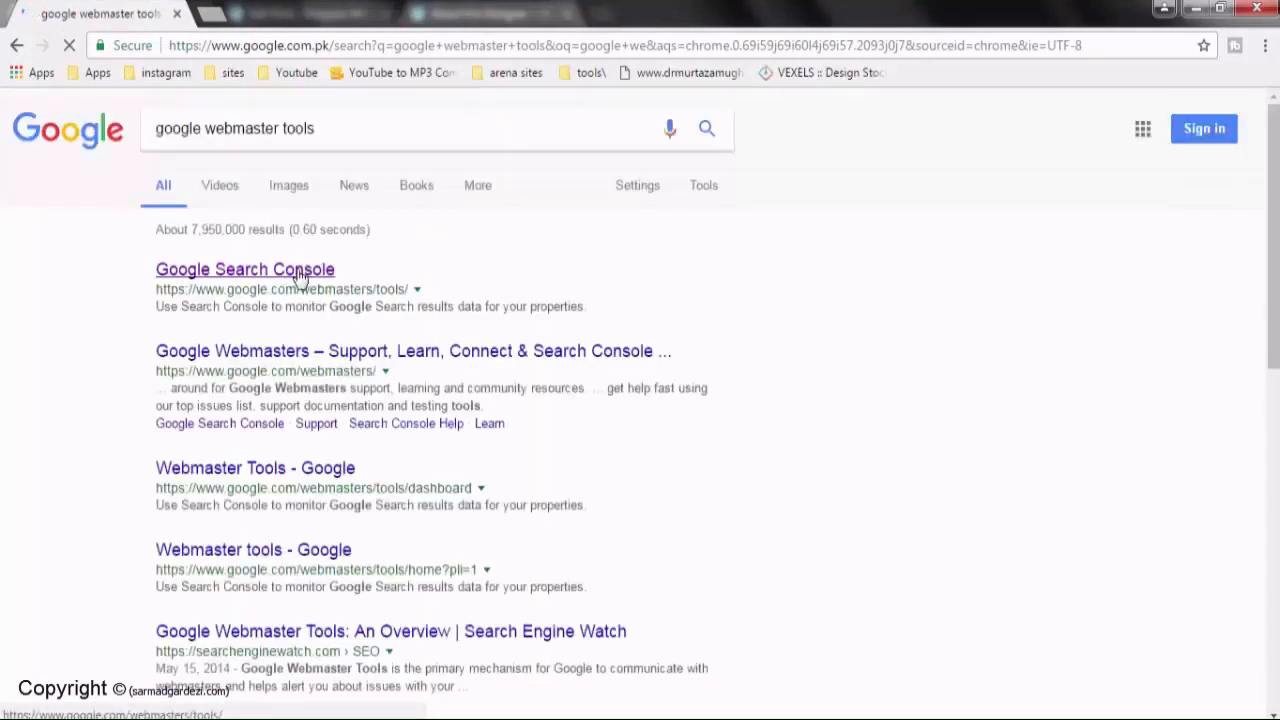
Sign in to Search Console with the account password and open the WordPress site's property
type("********")
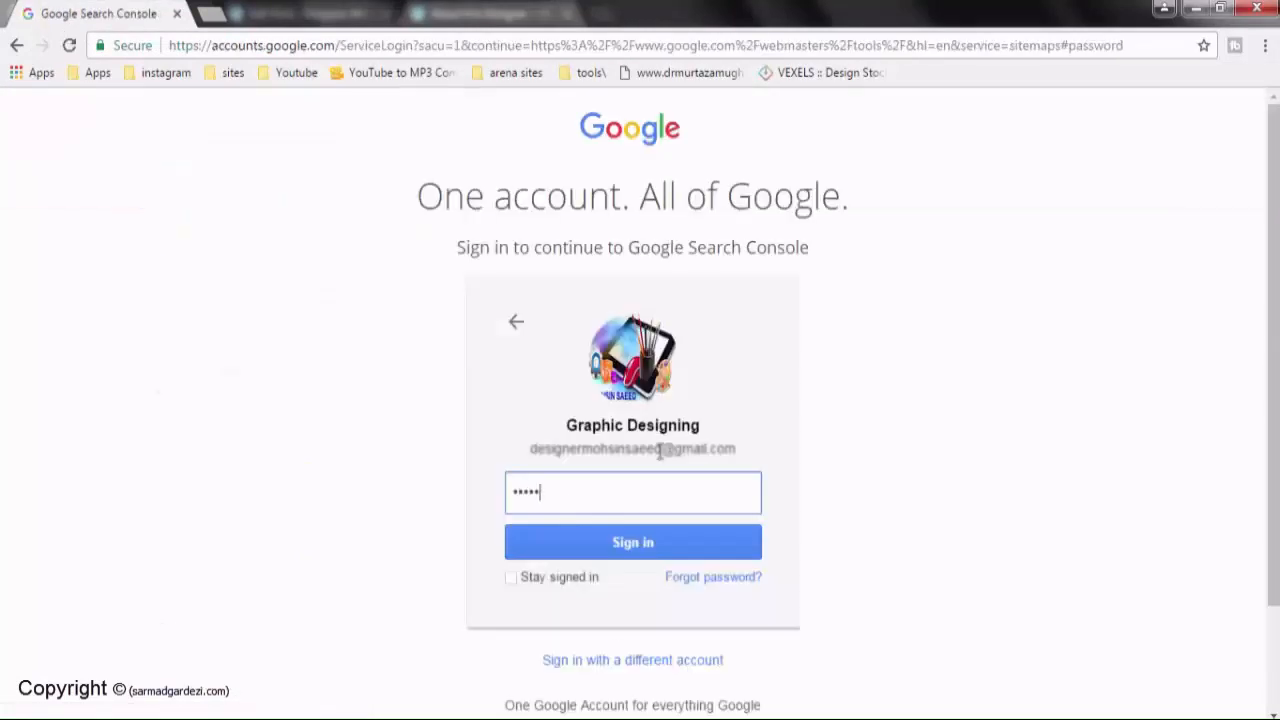
key("Return")
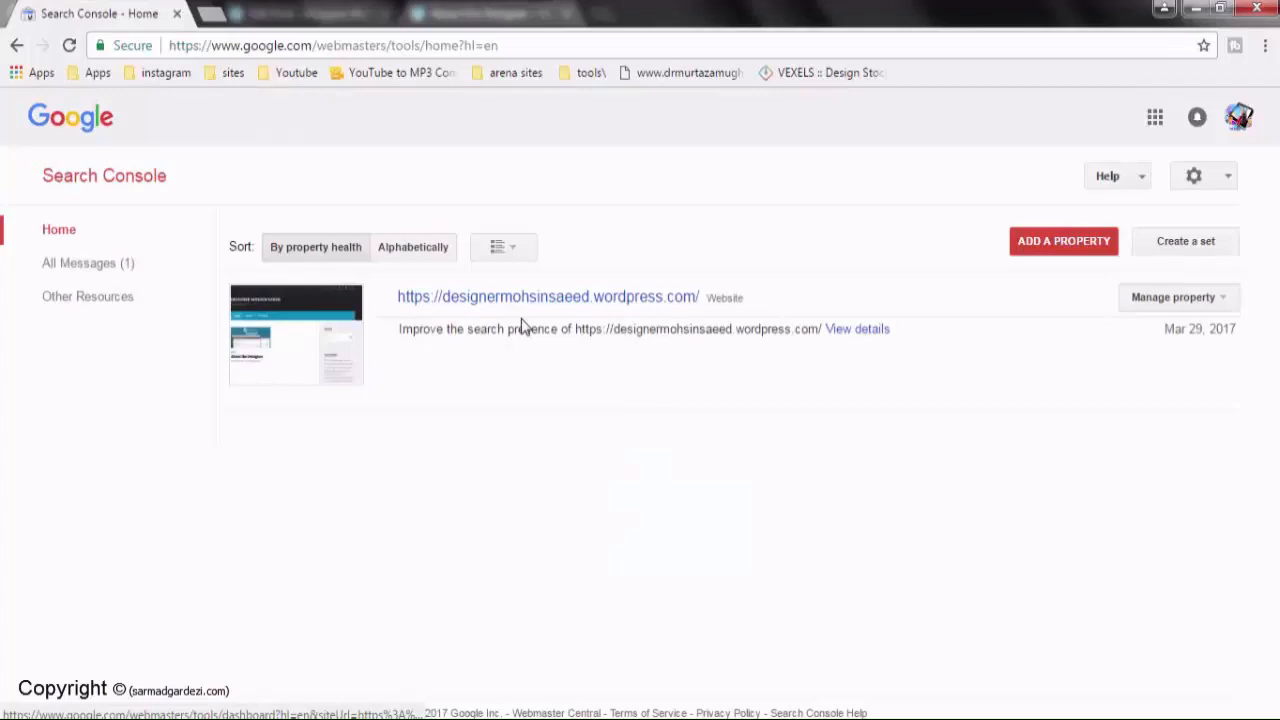
left_click(523, 302)
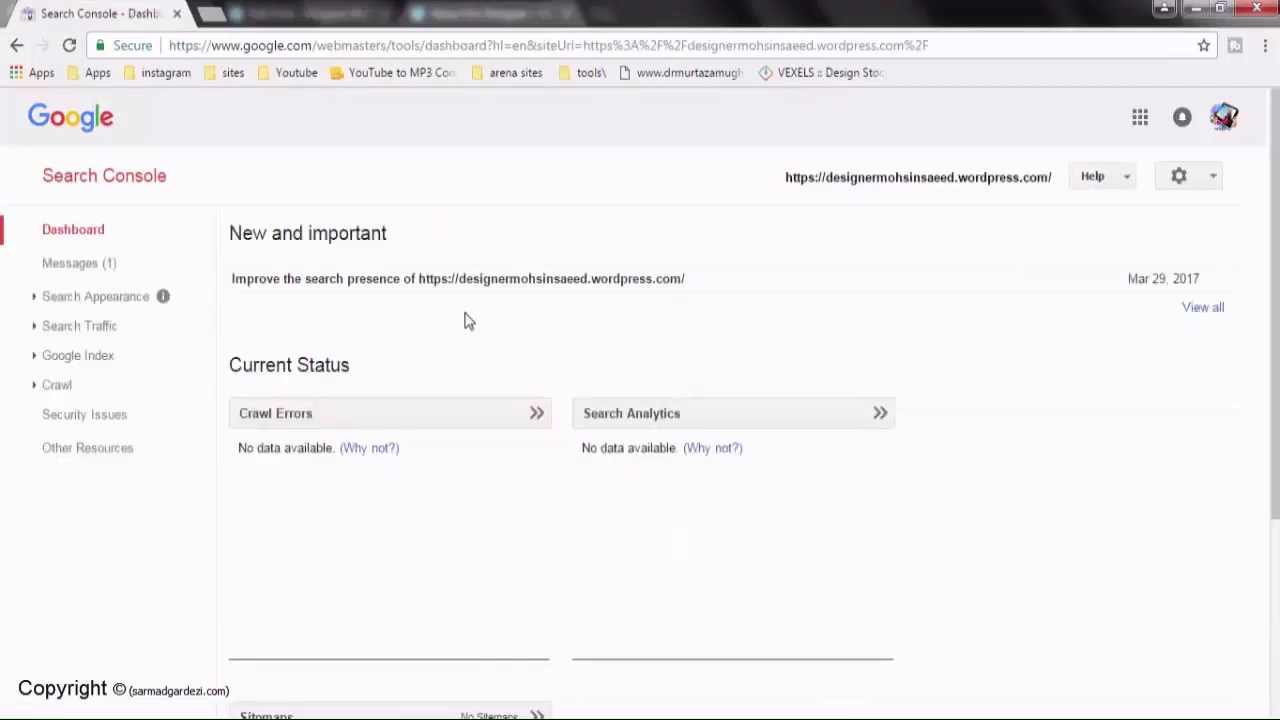
Check the site's Crawl > Sitemaps page, which lists none, then return to the blog post window
left_click(37, 390)
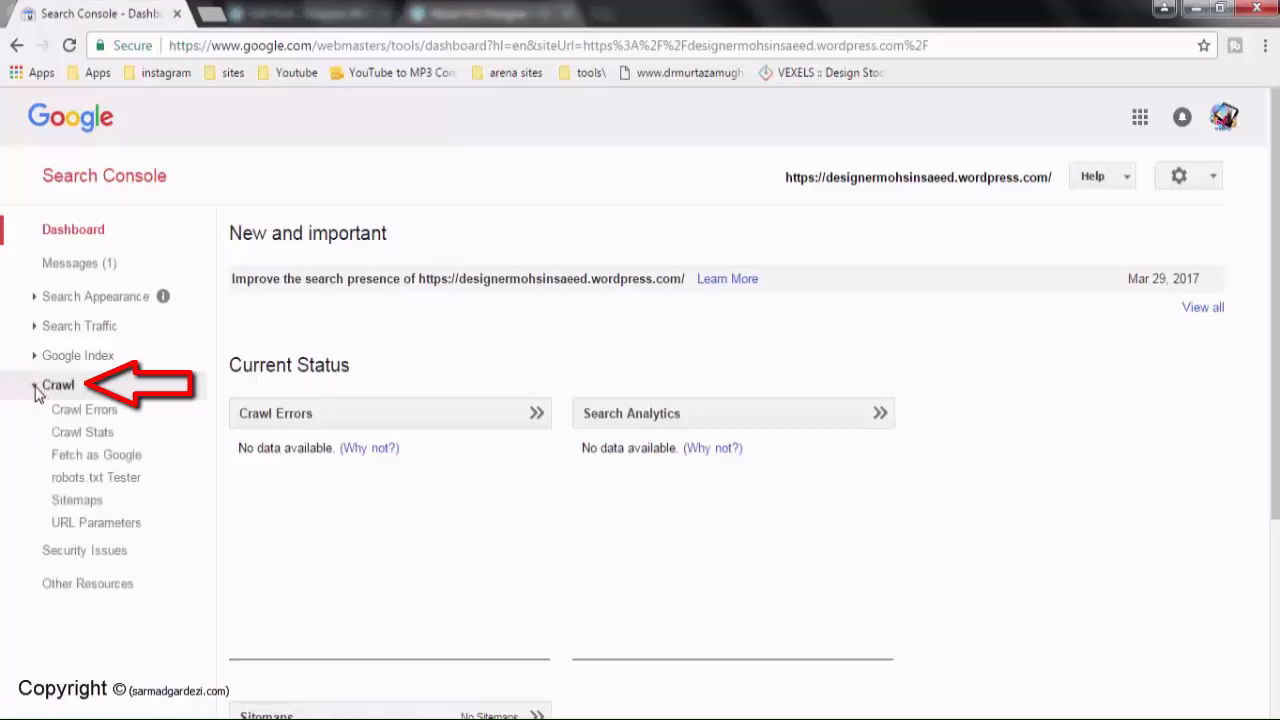
left_click(75, 500)
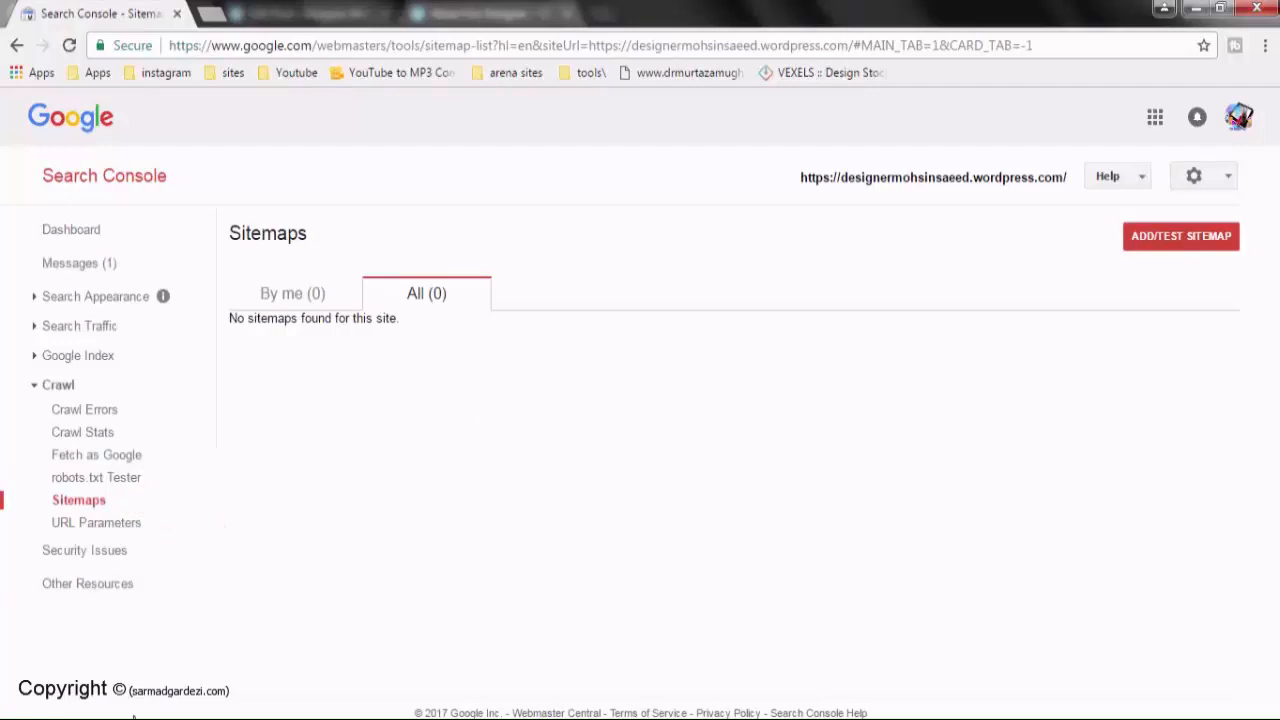
mouse_move(225, 717)
left_click(137, 670)
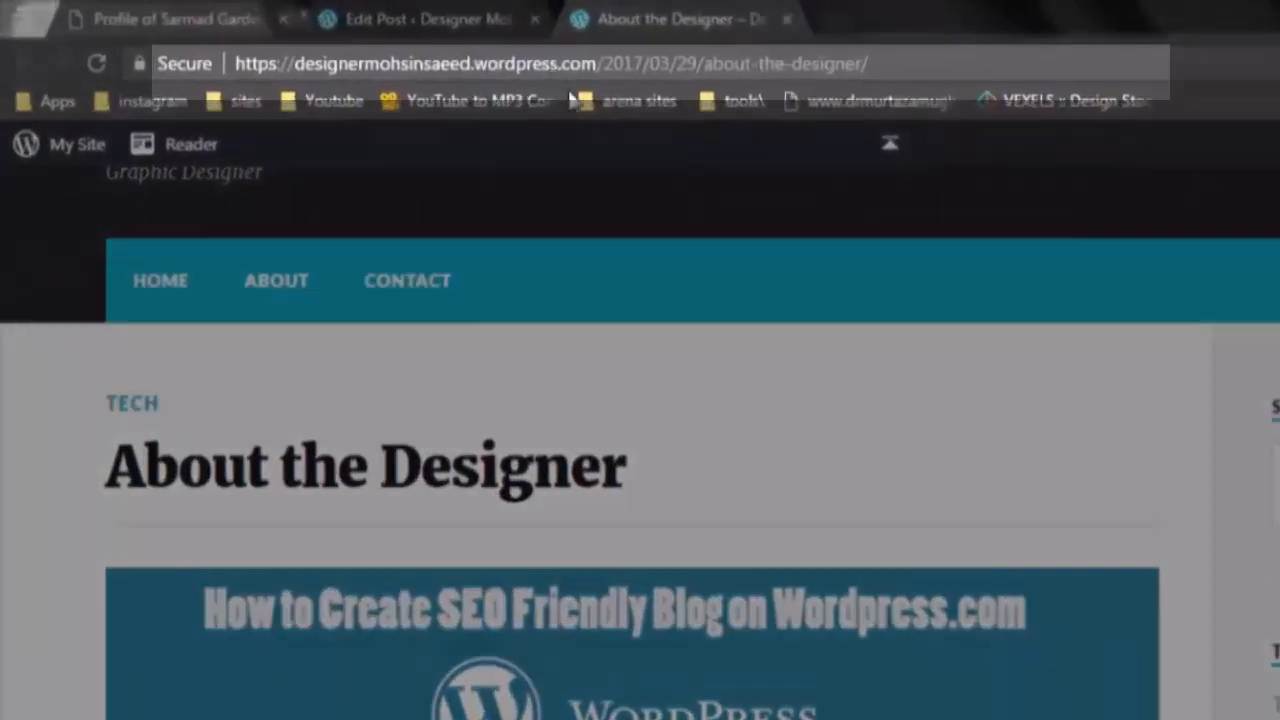
Replace the post path in the address bar with sitemap.xml to load the site's sitemap
left_click_drag(463, 48, 668, 49)
type("si")
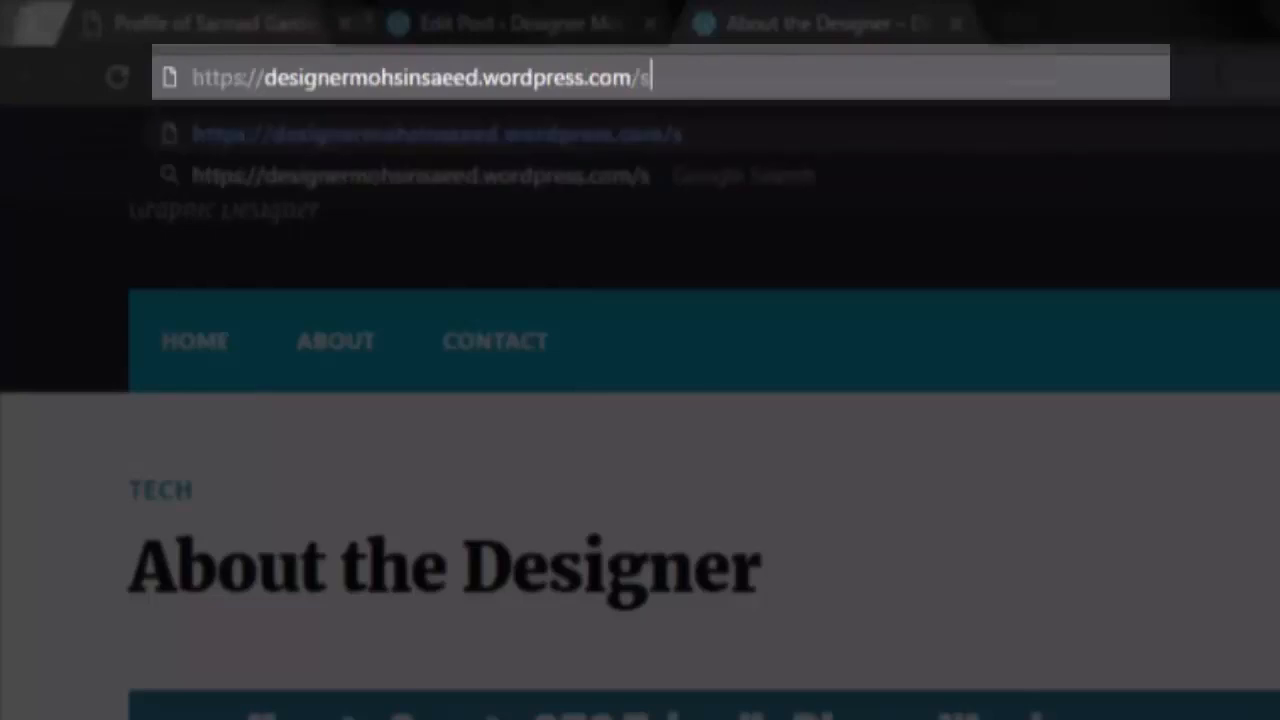
type("temap.xml")
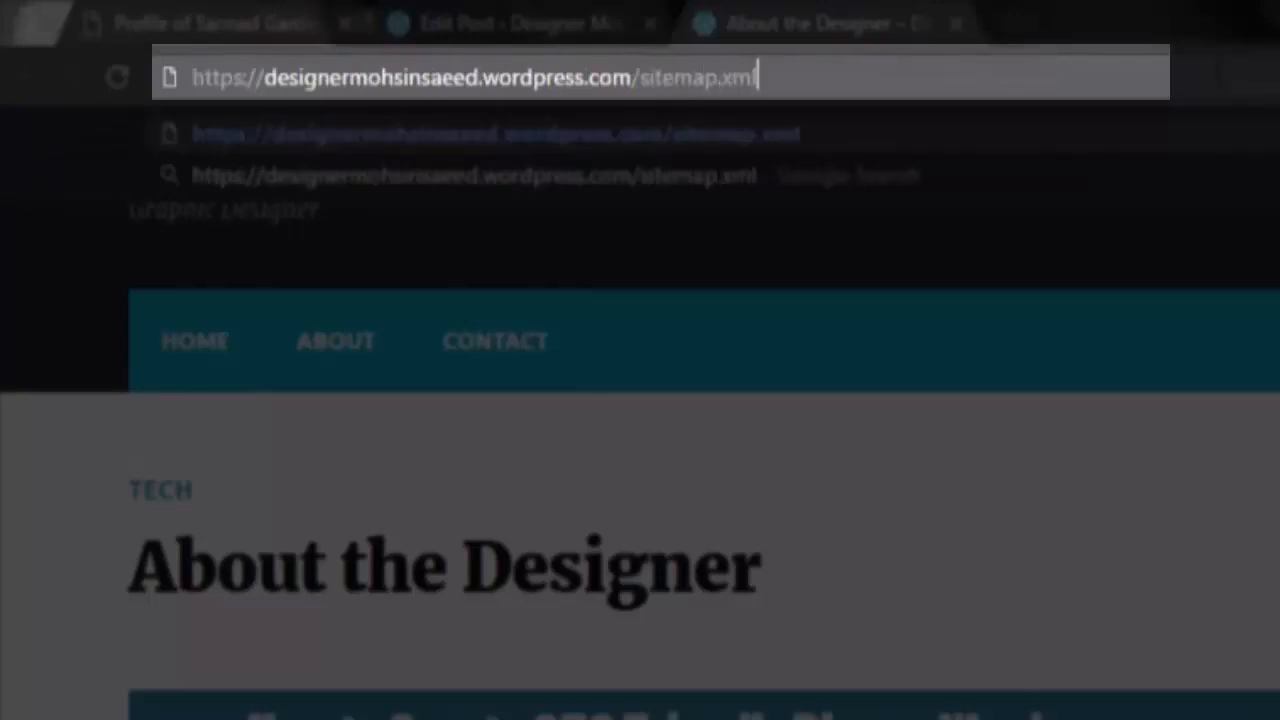
key("Return")
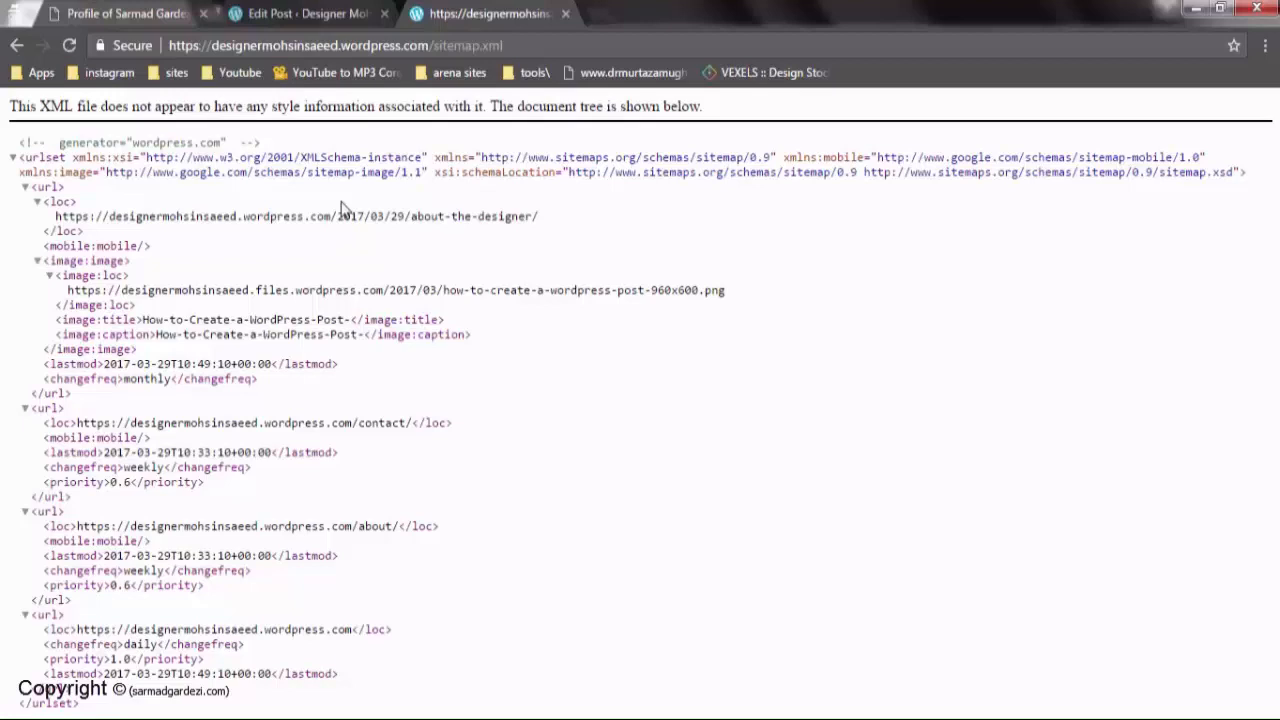
left_click_drag(108, 216, 526, 216)
left_click(441, 280)
left_click_drag(122, 290, 709, 292)
left_click(667, 350)
left_click_drag(373, 423, 392, 424)
left_click(392, 471)
left_click_drag(360, 524, 371, 535)
left_click(371, 535)
left_click_drag(124, 645, 153, 645)
left_click(147, 668)
left_click_drag(435, 49, 539, 57)
key("ctrl+c")
left_click(496, 214)
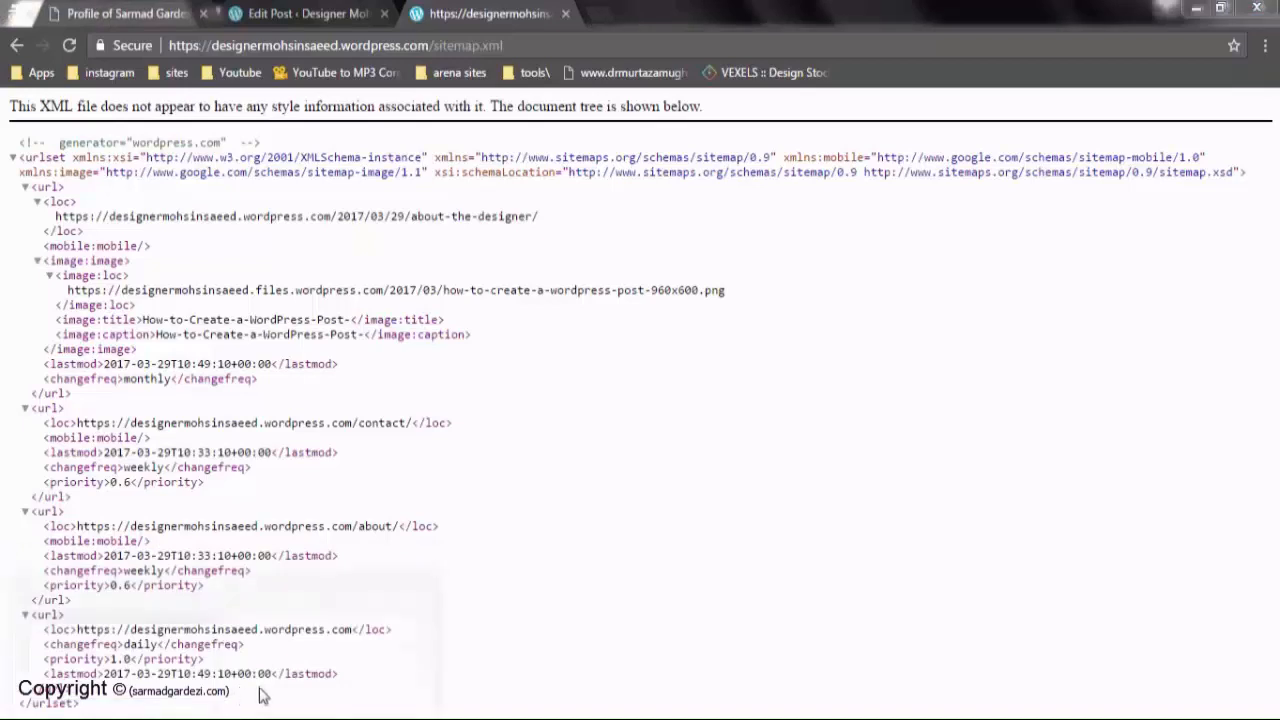
left_click(290, 632)
Paste sitemap.xml into the Add/Test Sitemap field and run a test on it
left_click(1183, 242)
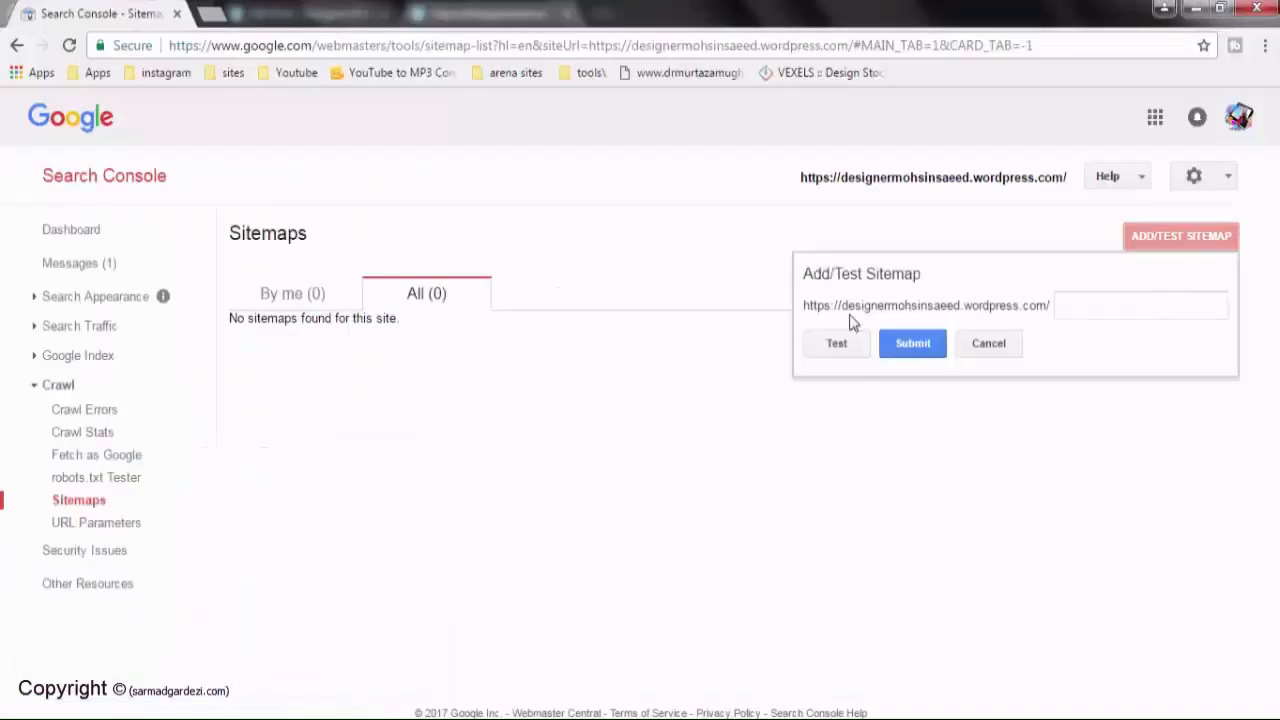
left_click(1092, 305)
key("ctrl+v")
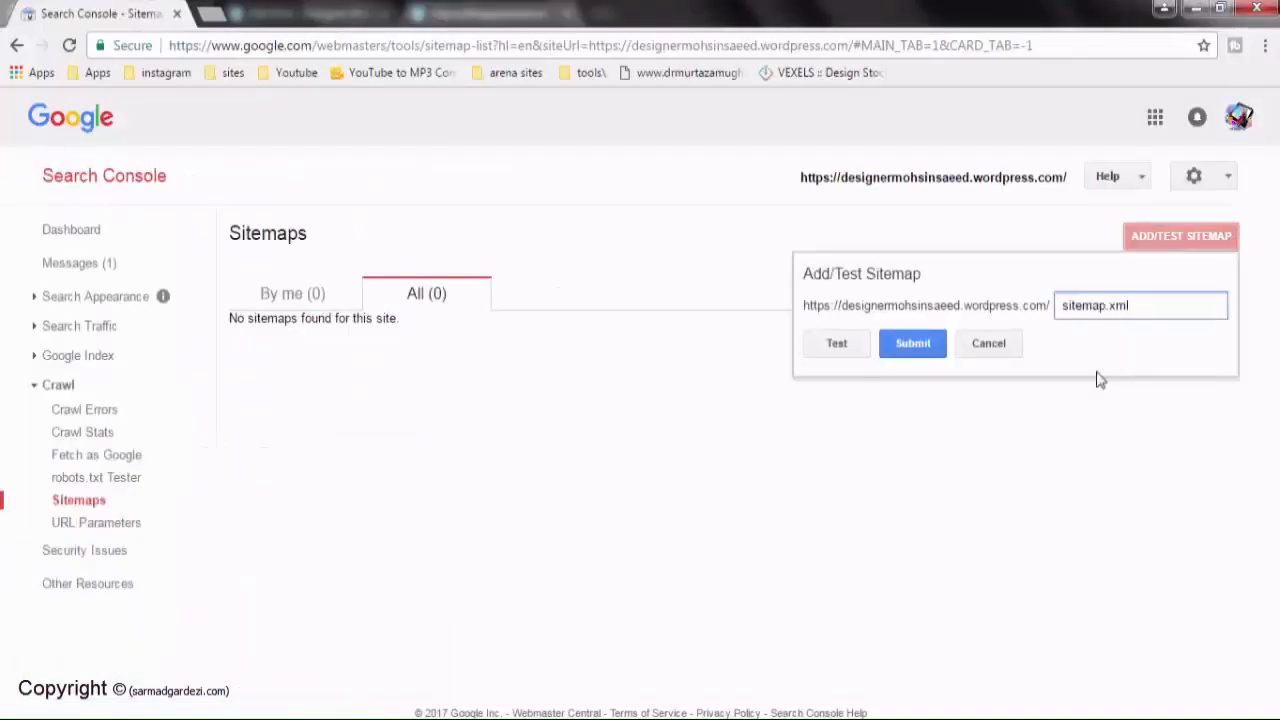
left_click(836, 343)
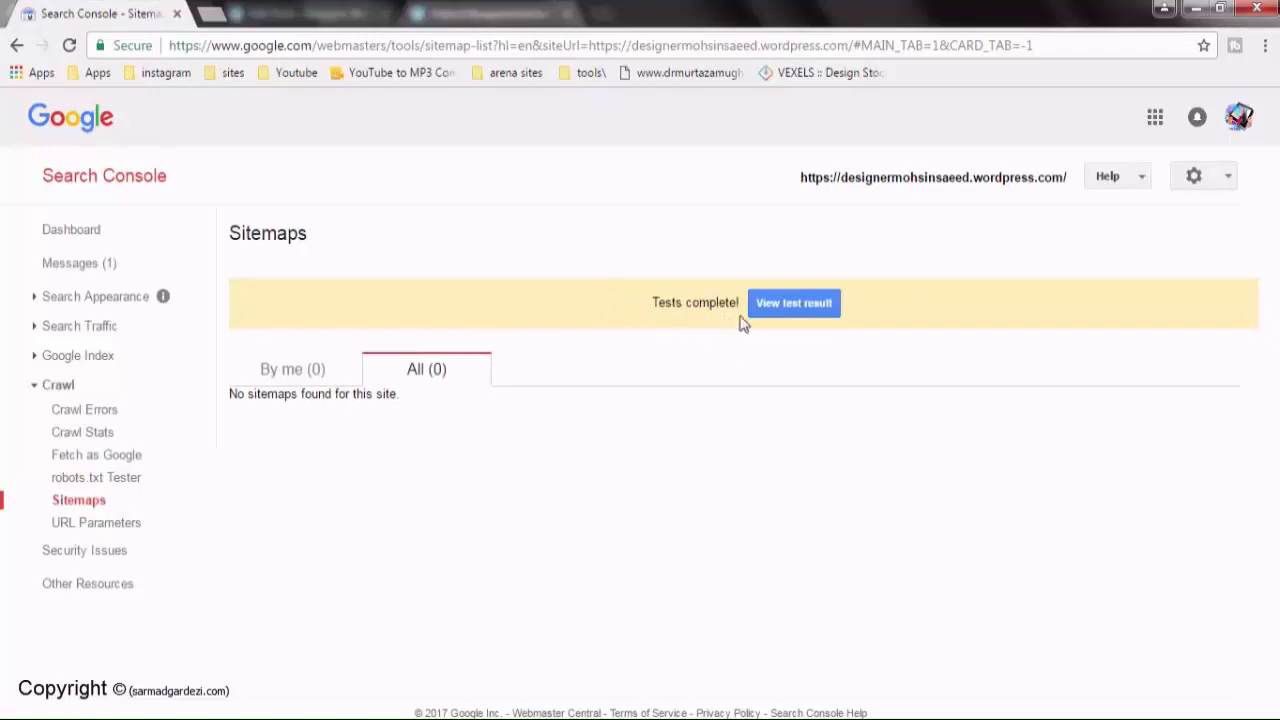
View the sitemap.xml test result: 4 web pages, 1 image, 3 mobile, no errors
left_click(790, 310)
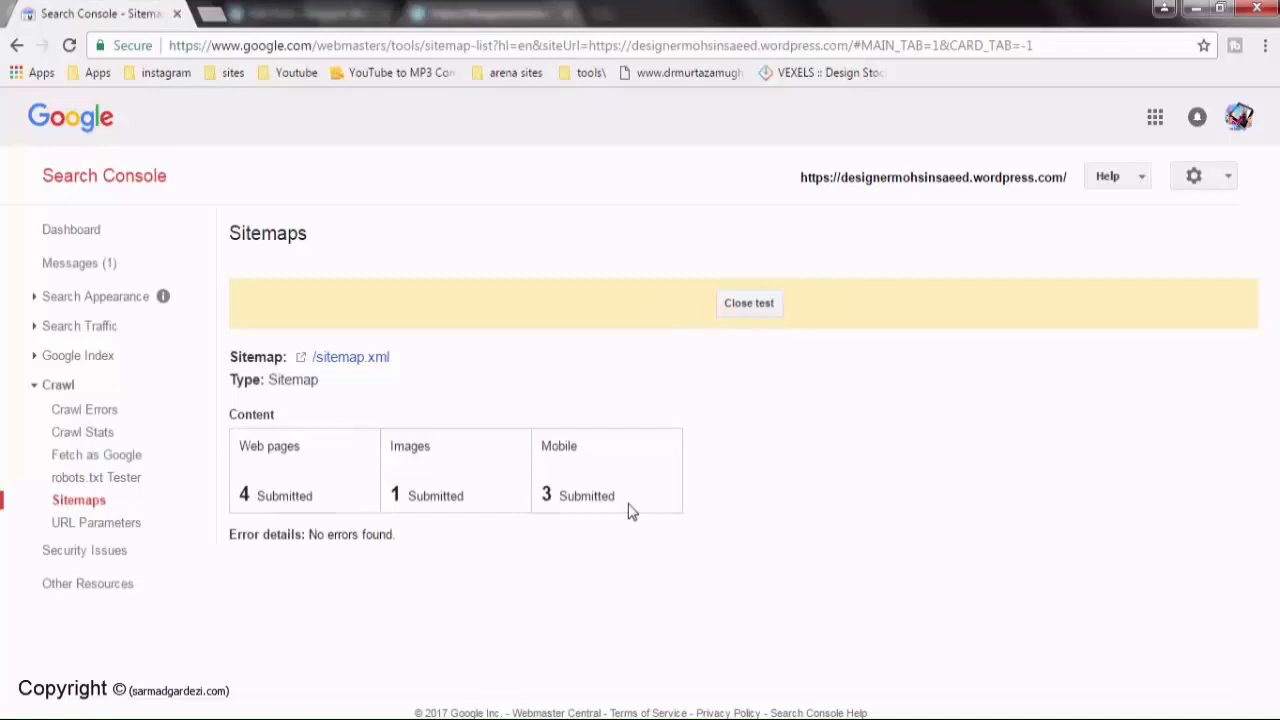
Close the test result, submit sitemap.xml through Add/Test Sitemap, and refresh the page
left_click(750, 305)
left_click(1182, 238)
left_click(1106, 306)
type("sitemap.xml")
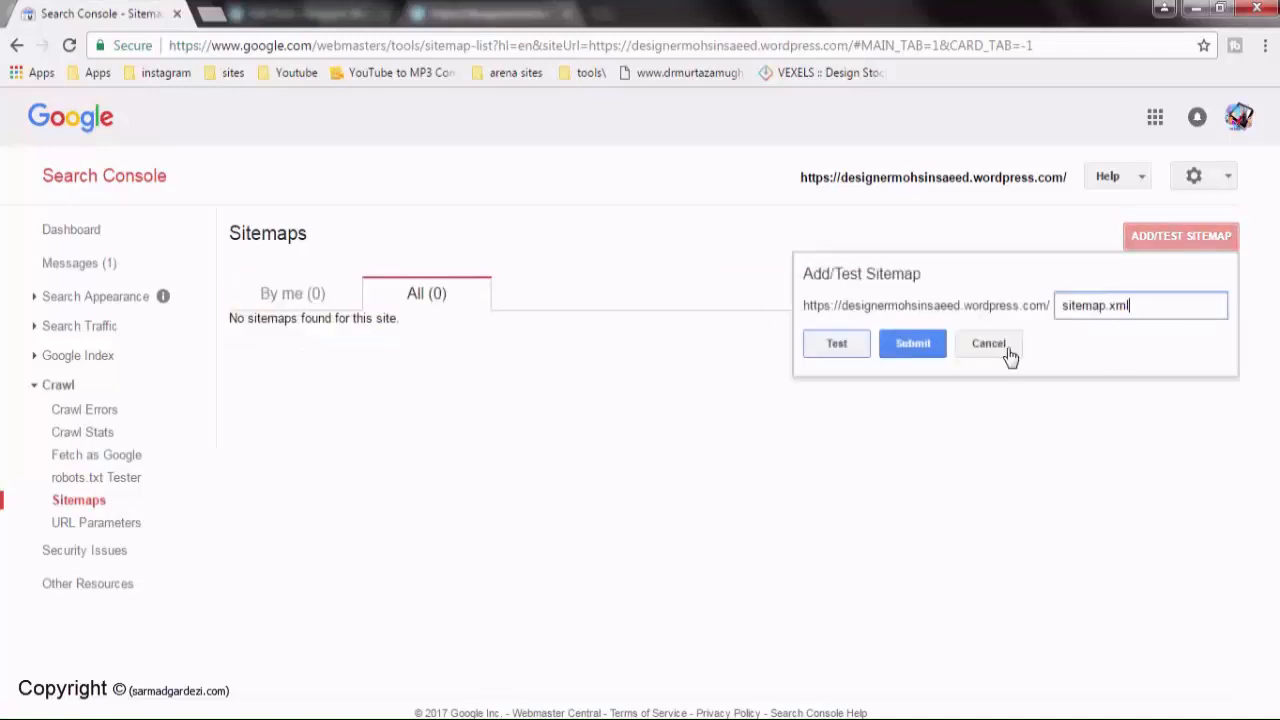
left_click(911, 345)
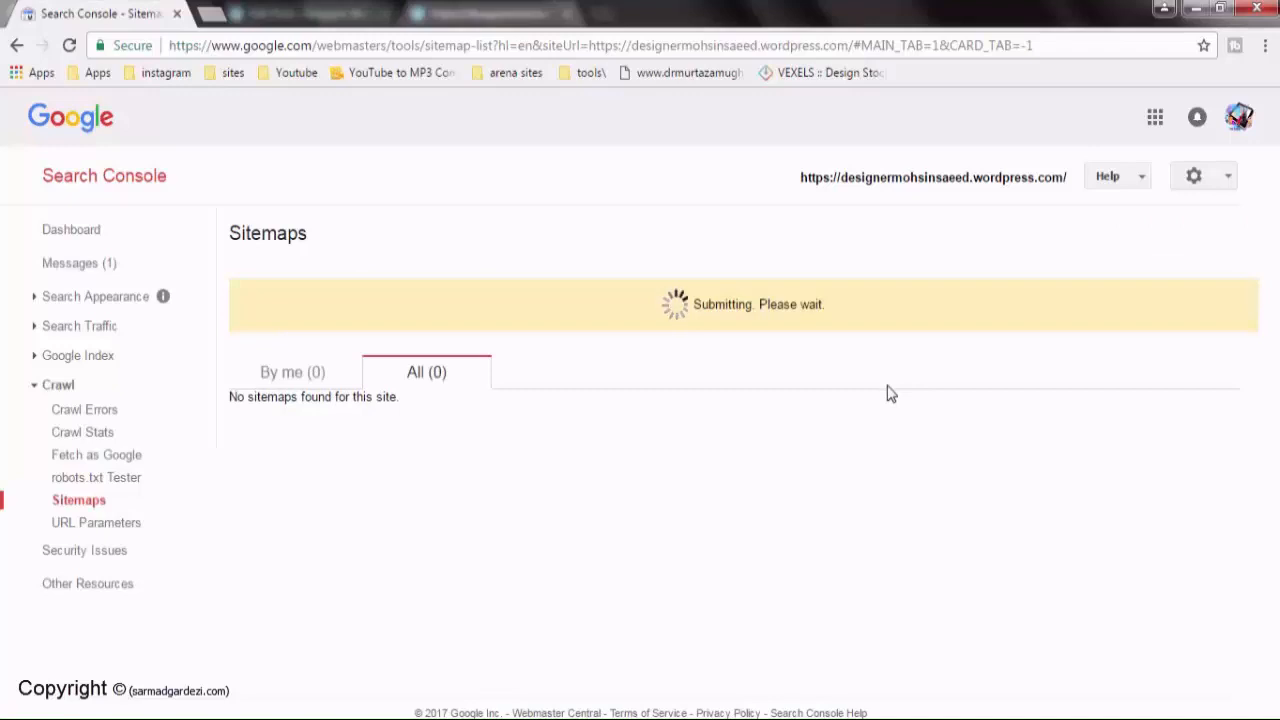
left_click(758, 303)
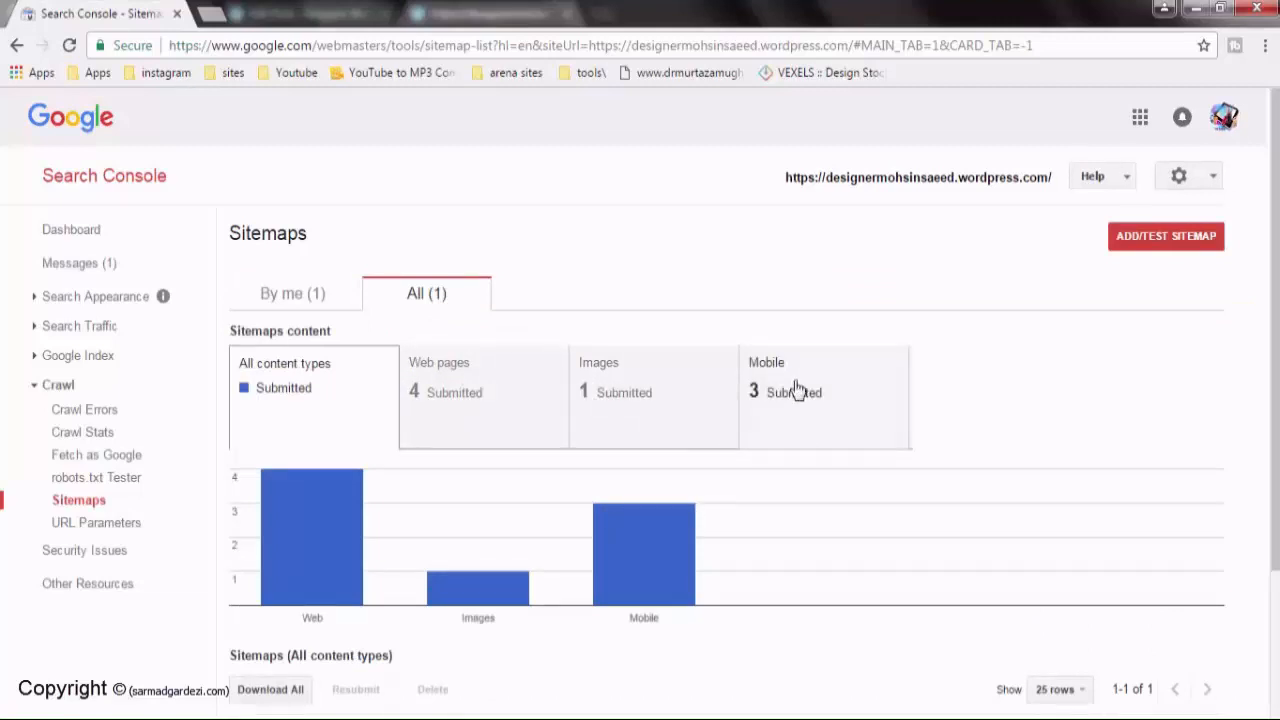
Scroll to the sitemaps table showing sitemap.xml with 4 web pages, 1 image, 3 mobile, then back up
scroll(790, 388, "down", 2)
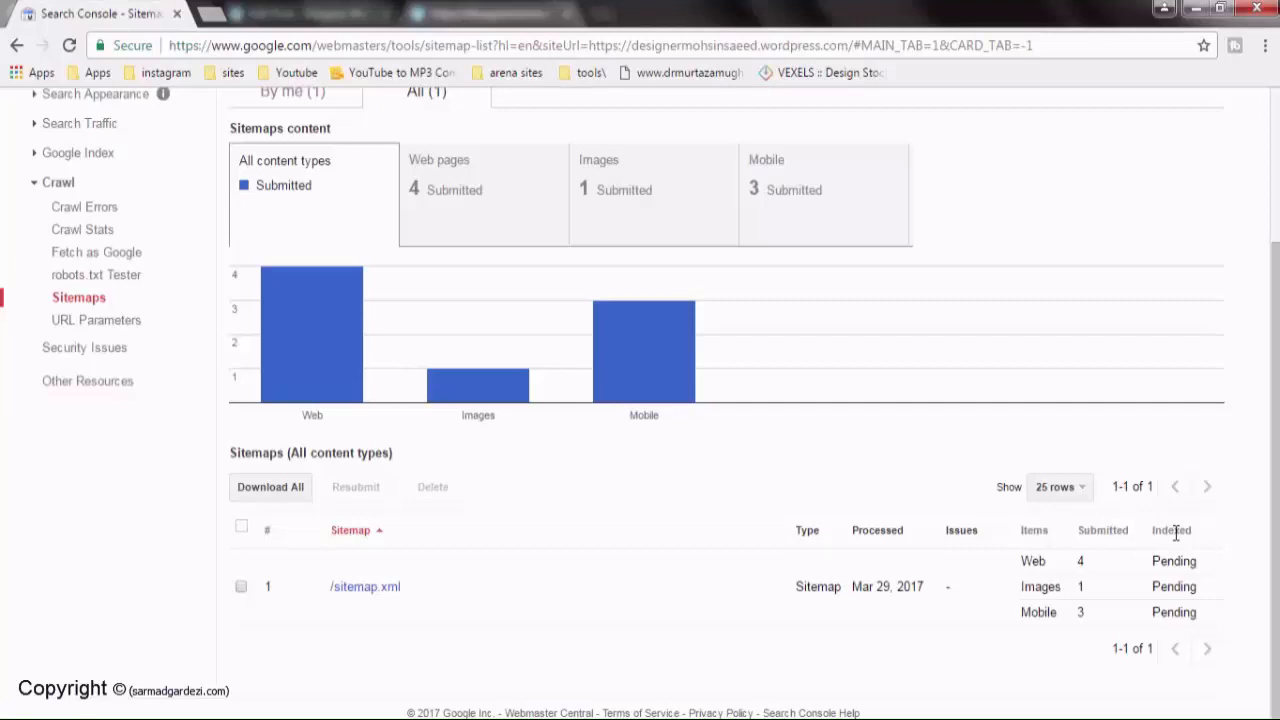
scroll(578, 625, "up", 2)
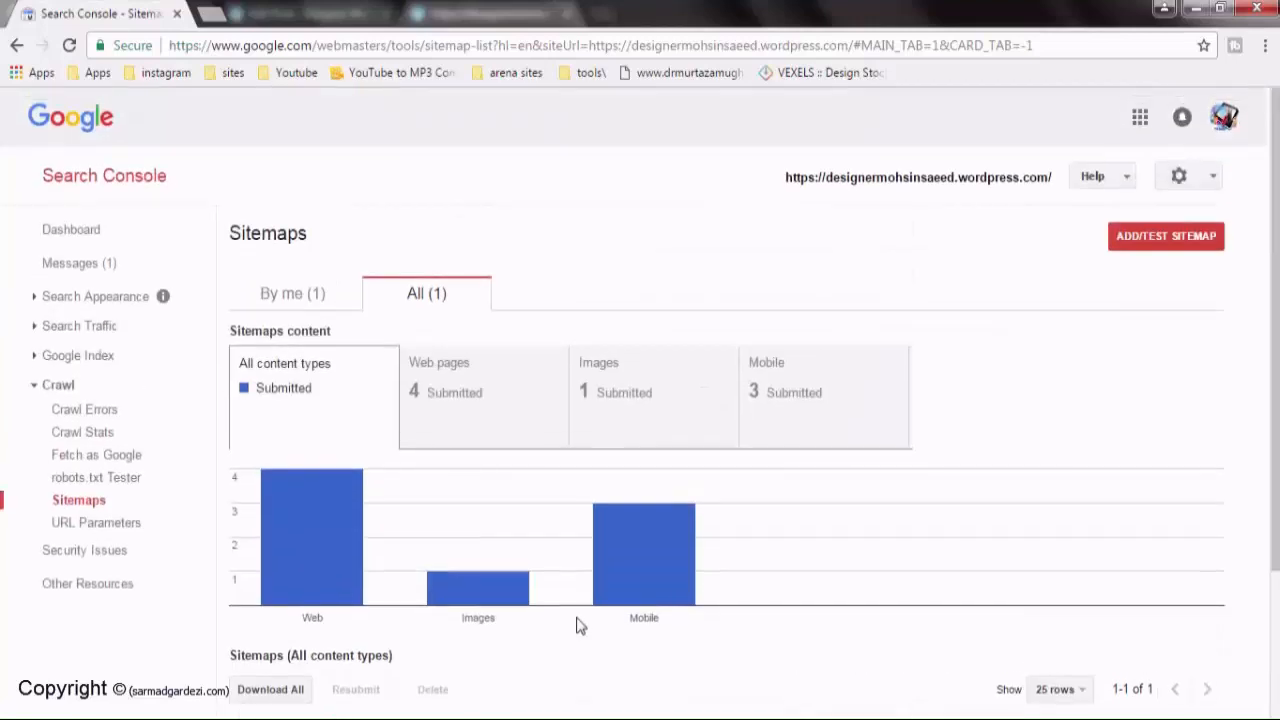